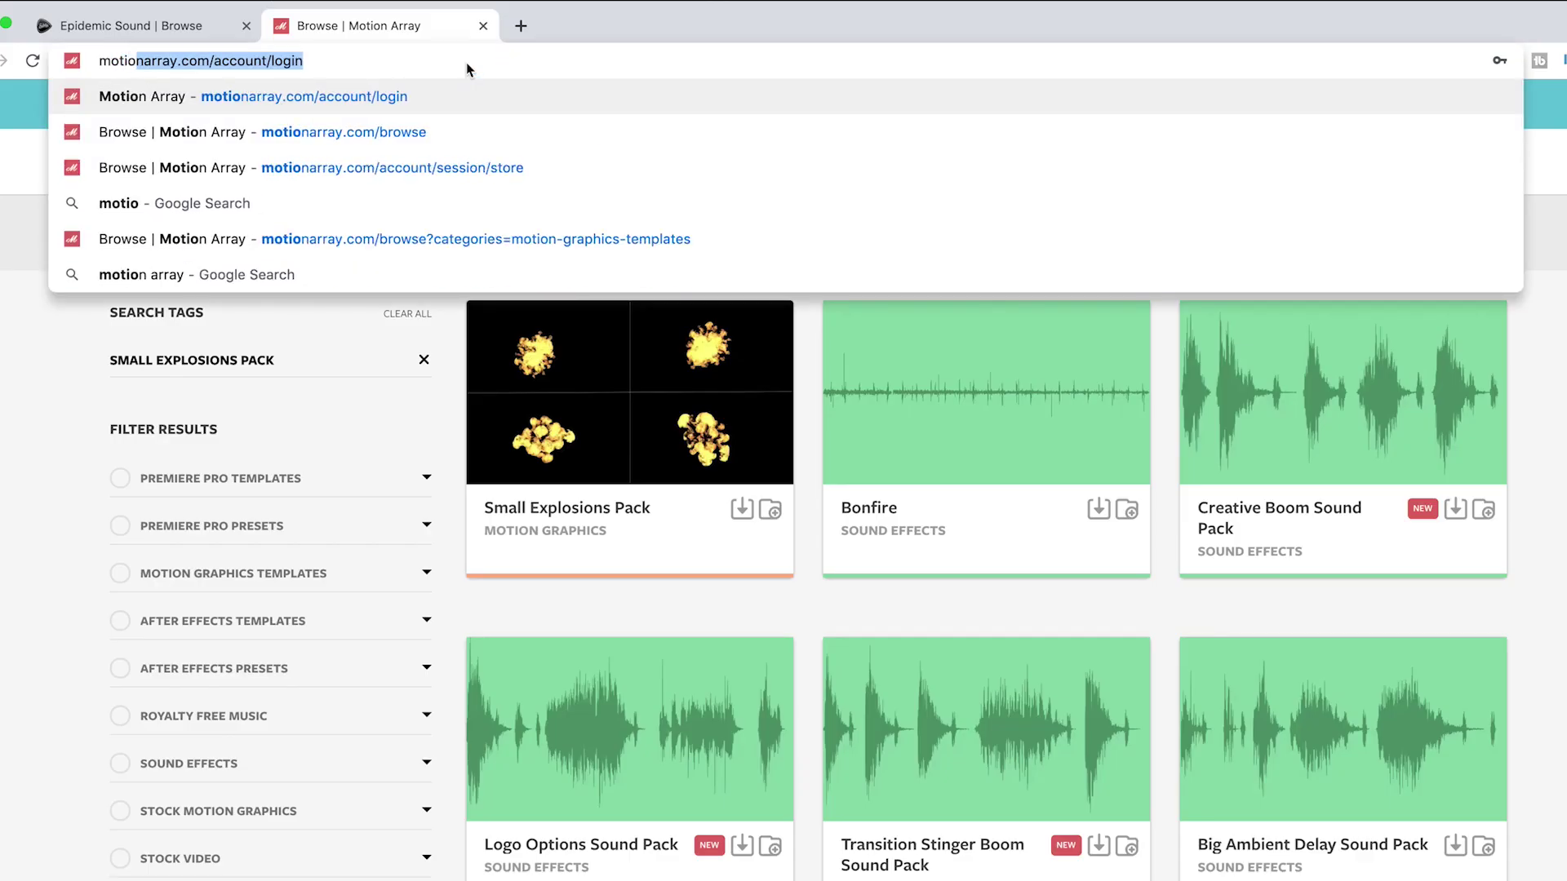
Open the Motion Array login page and fill in the account's e-mail address.
{"action": "key", "text": "Return"}
{"action": "left_click", "coordinate": [999, 443]}
{"action": "key", "text": "Down"}
{"action": "key", "text": "Return"}
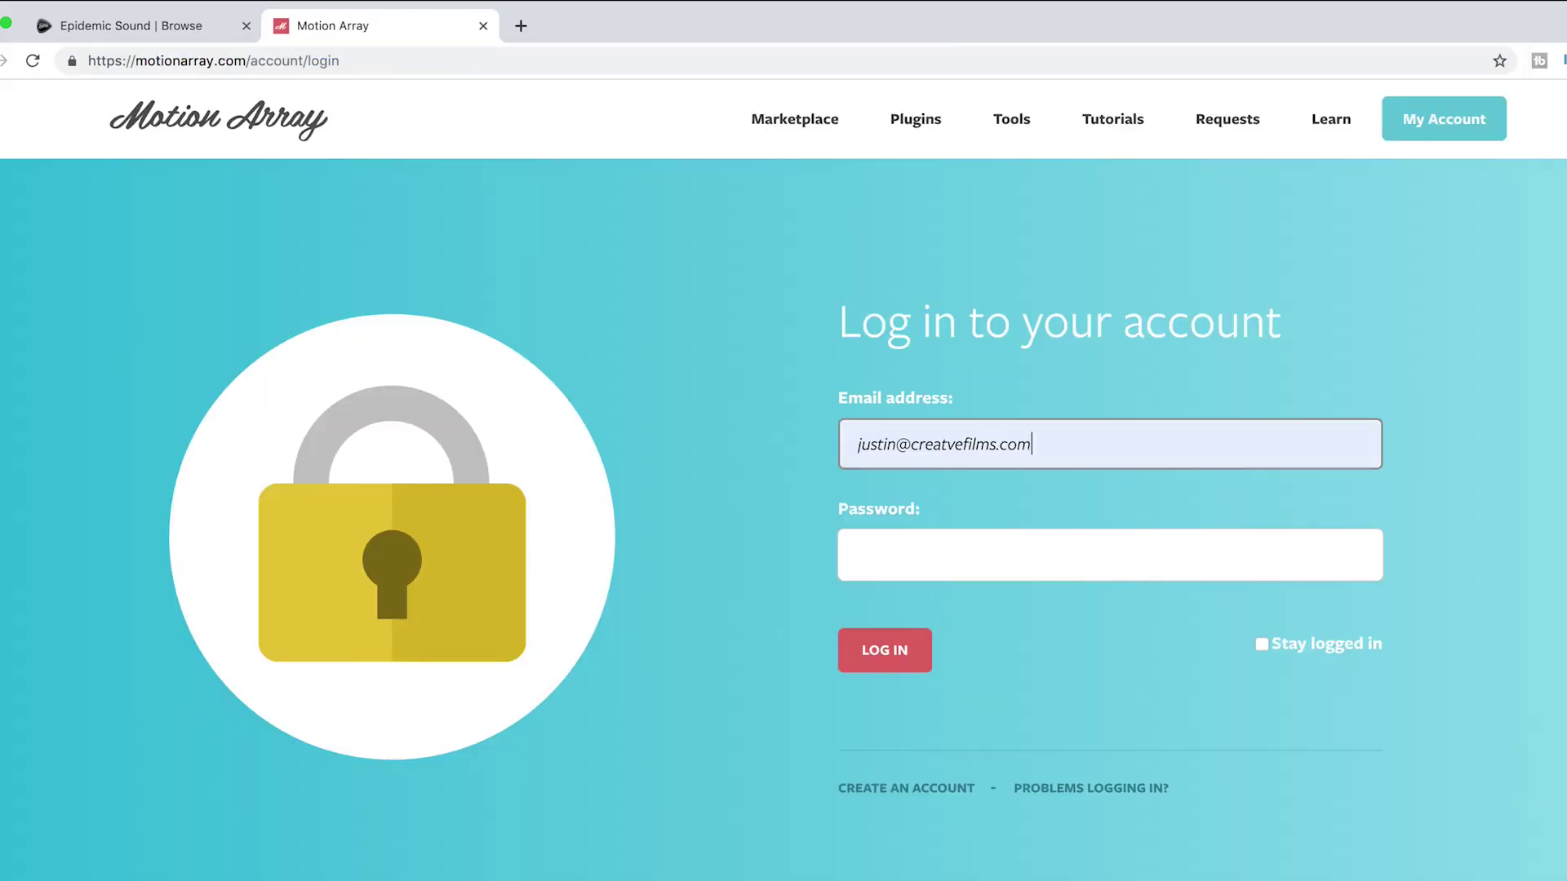
{"action": "key", "text": "Tab"}
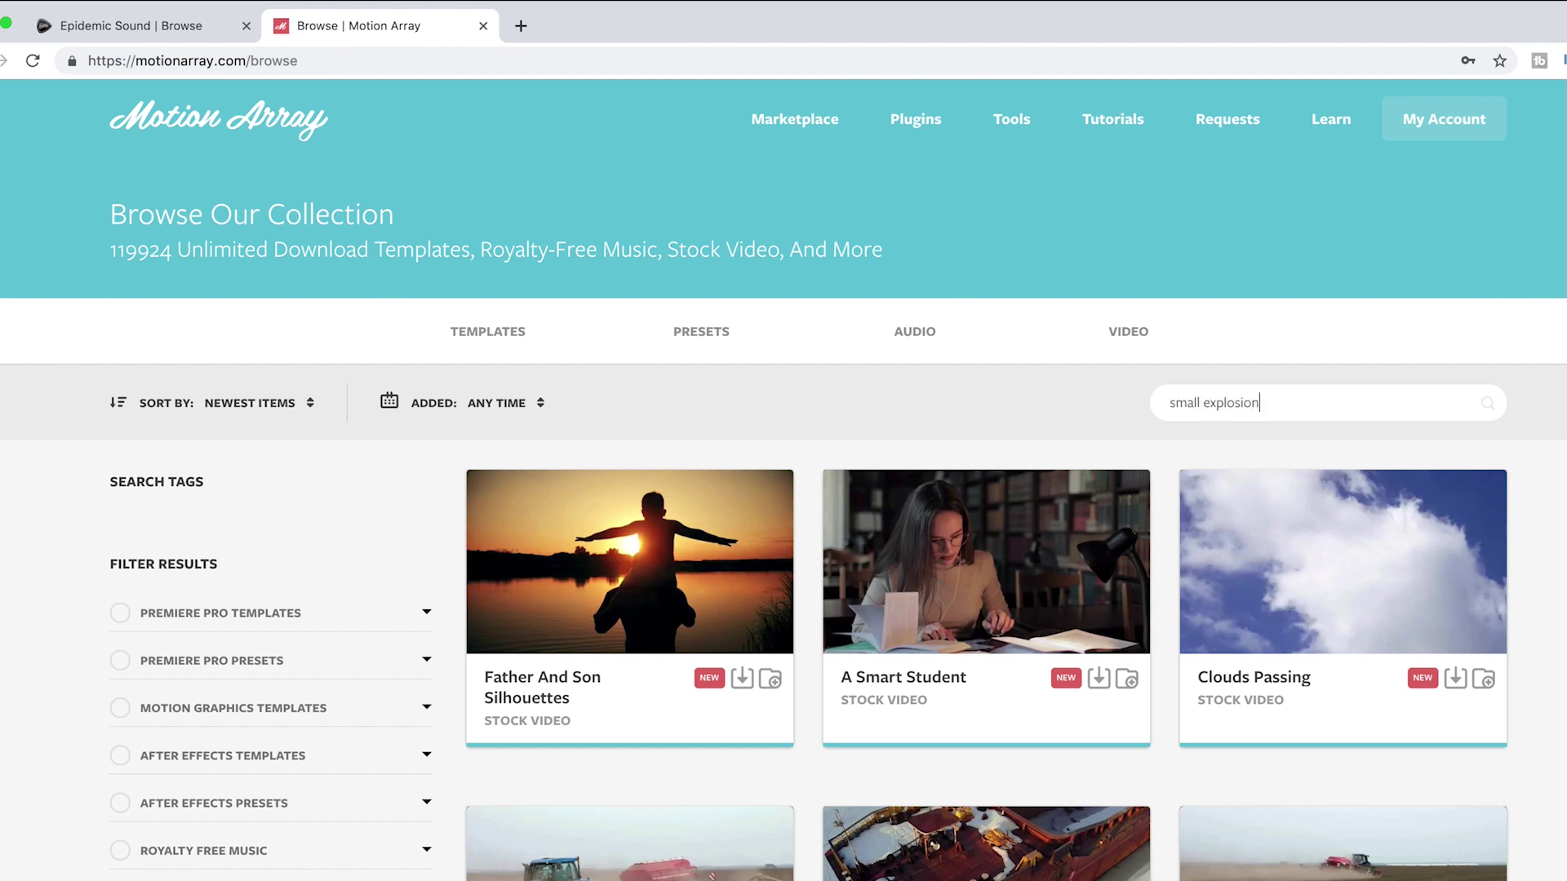
Search Motion Array for "small explosions pack" and open the Small Explosions Pack product page.
{"action": "key", "text": "Return"}
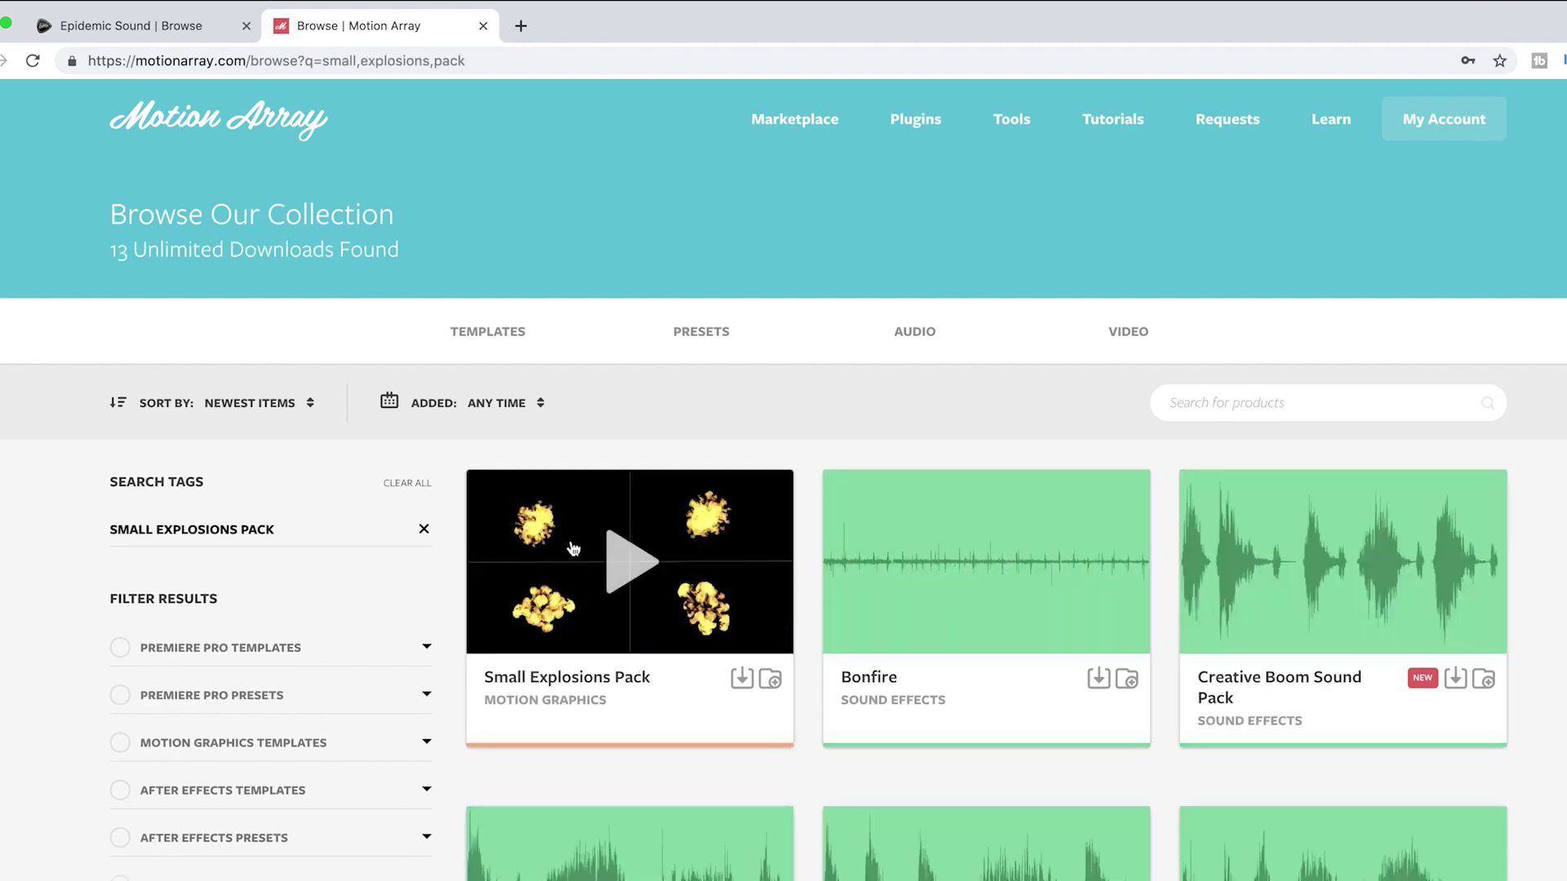
{"action": "left_click", "coordinate": [604, 681]}
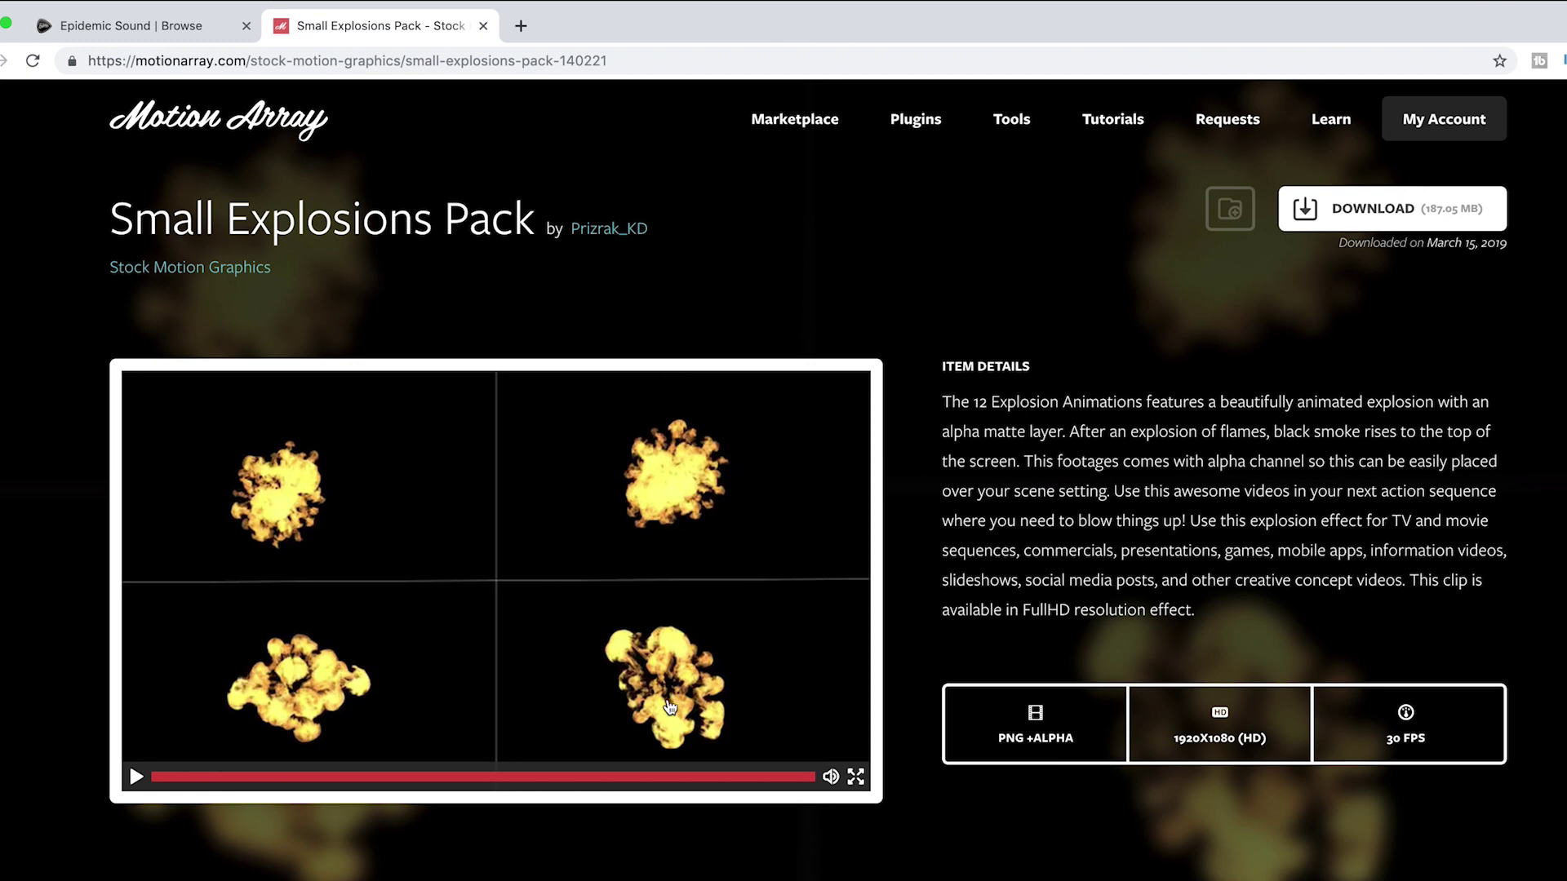
Switch to the Epidemic Sound site, search for "party popper" and choose the sound effect Party Popper Pull 2.
{"action": "left_click", "coordinate": [134, 25]}
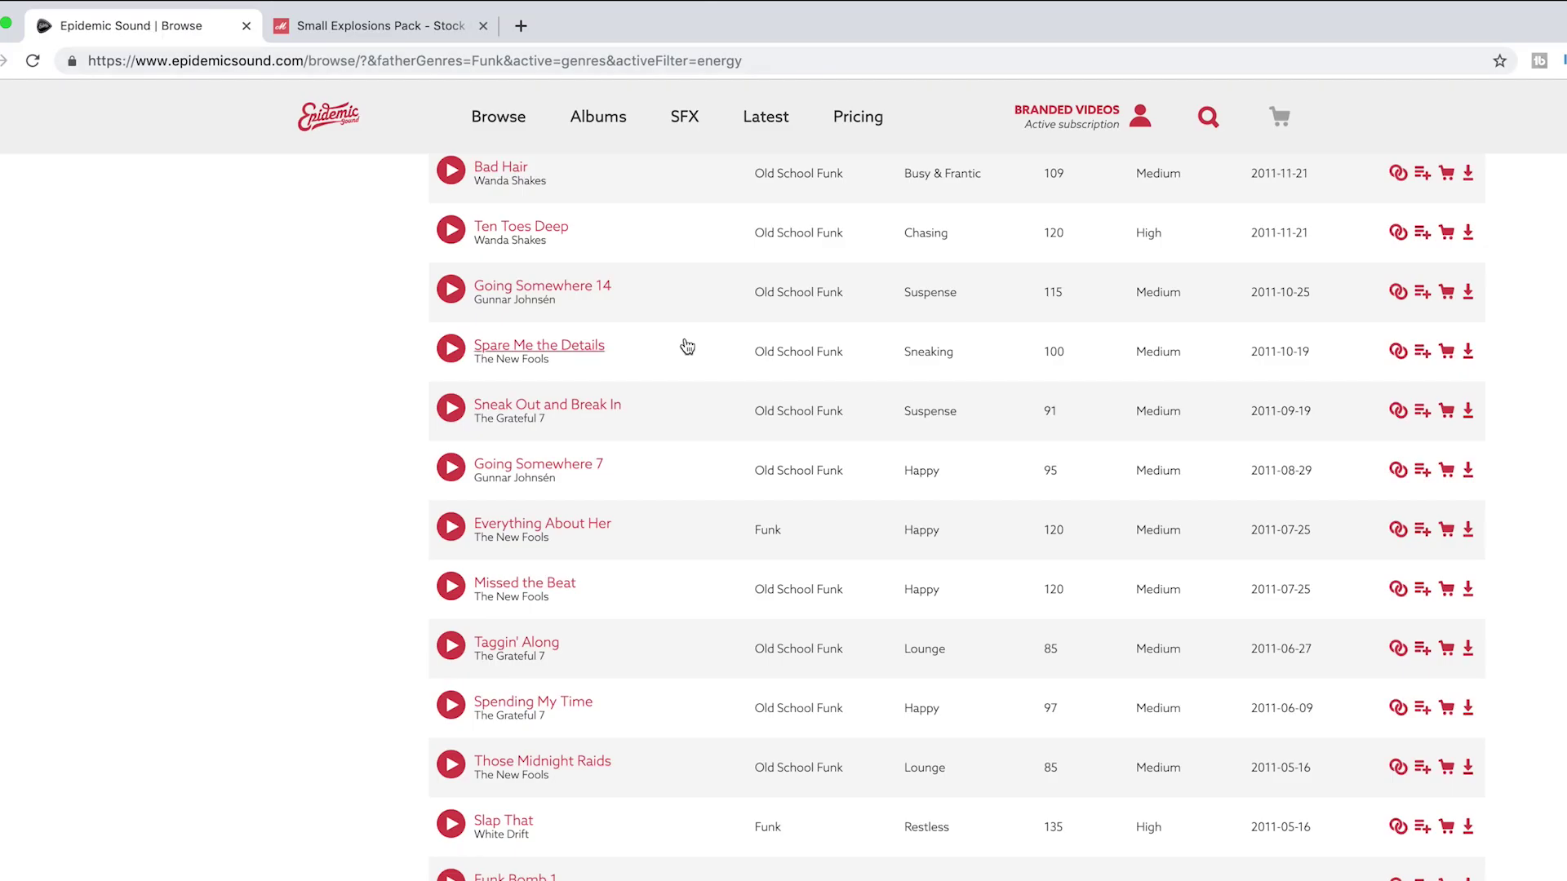
{"action": "left_click", "coordinate": [1210, 124]}
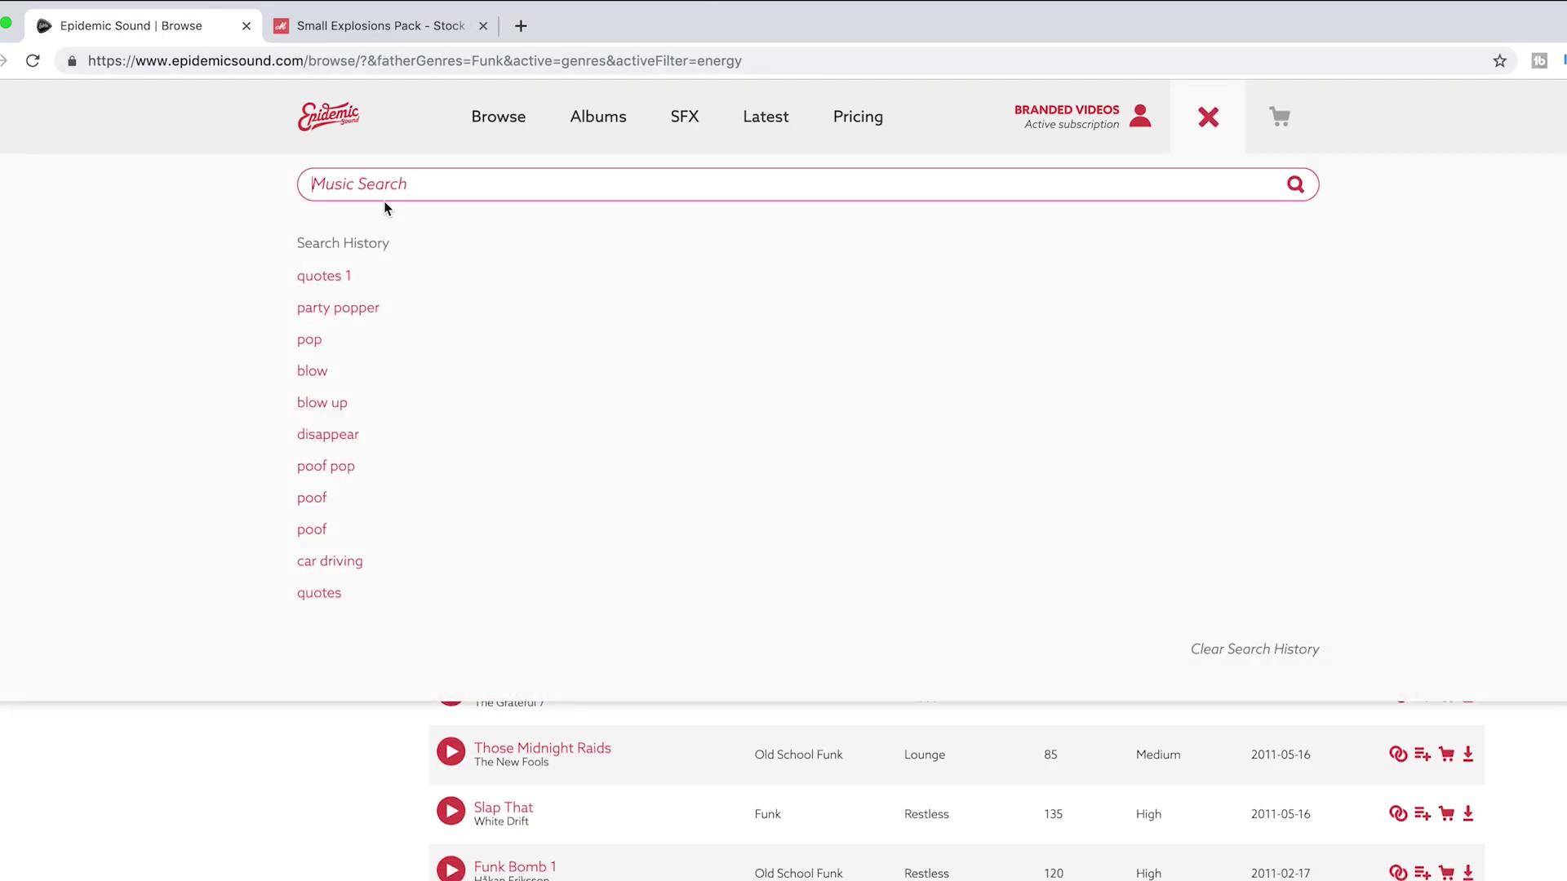
{"action": "left_click", "coordinate": [355, 317]}
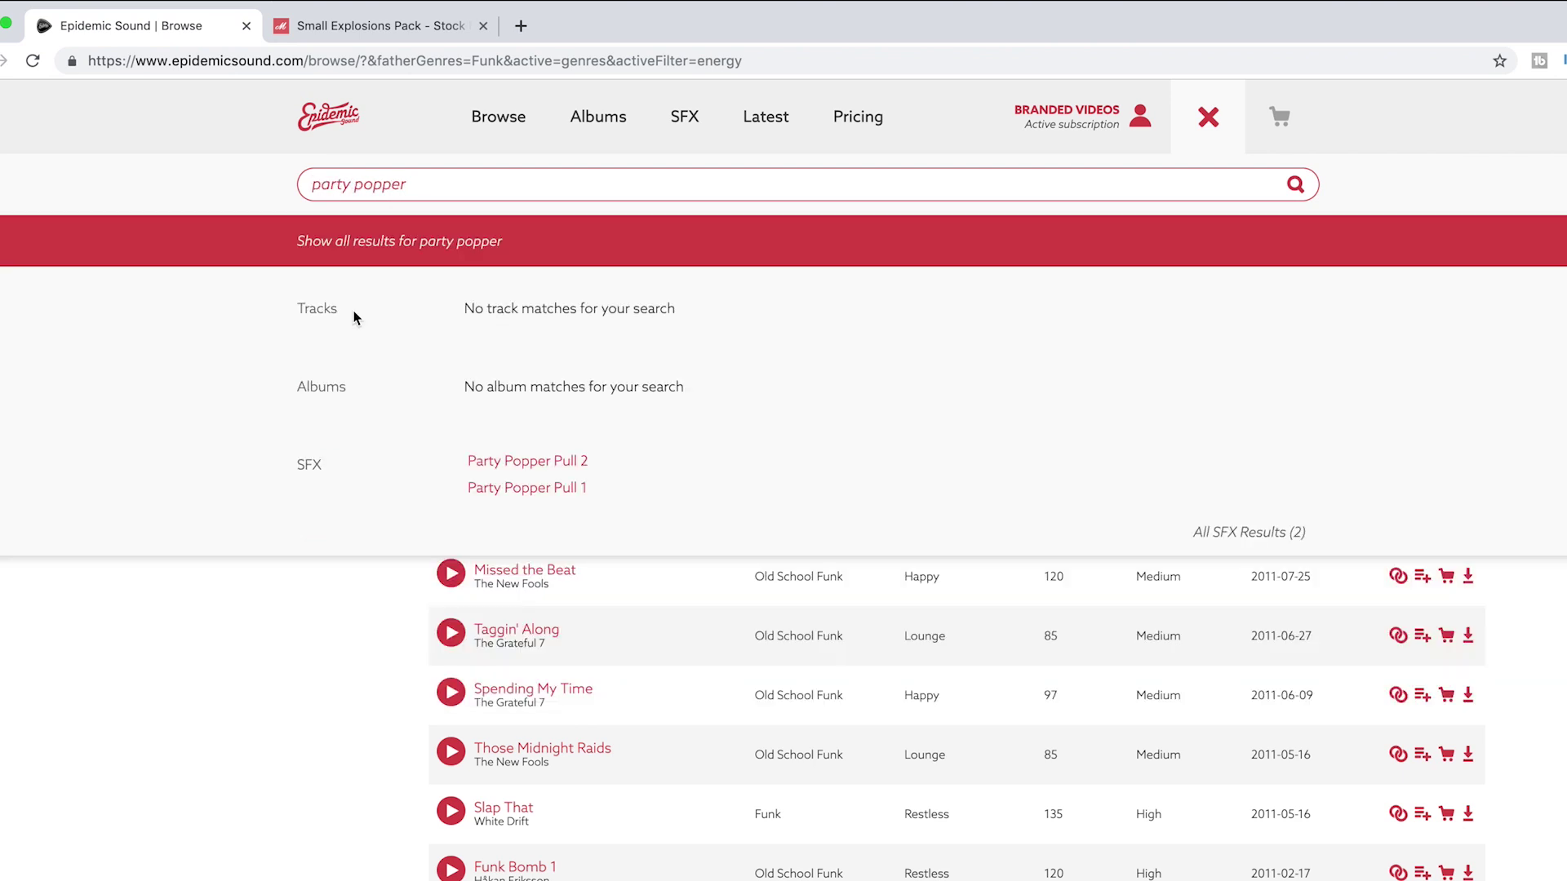
{"action": "left_click", "coordinate": [554, 462]}
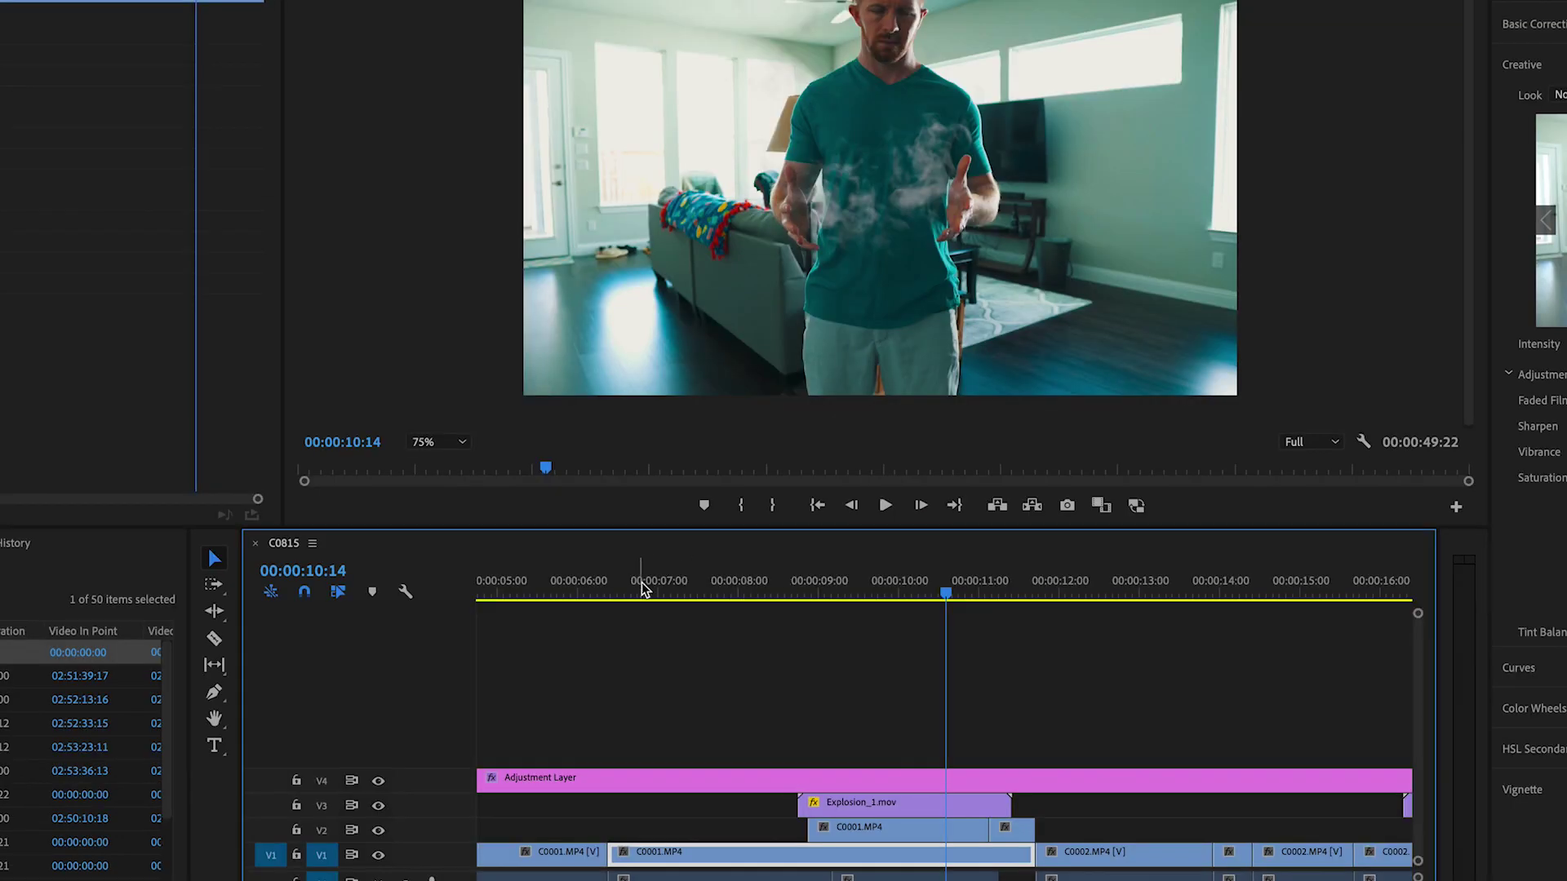
Switch to Premiere Pro and scrub through sequence C0815 to examine how the finished disappearing effects are layered.
{"action": "left_click", "coordinate": [723, 720]}
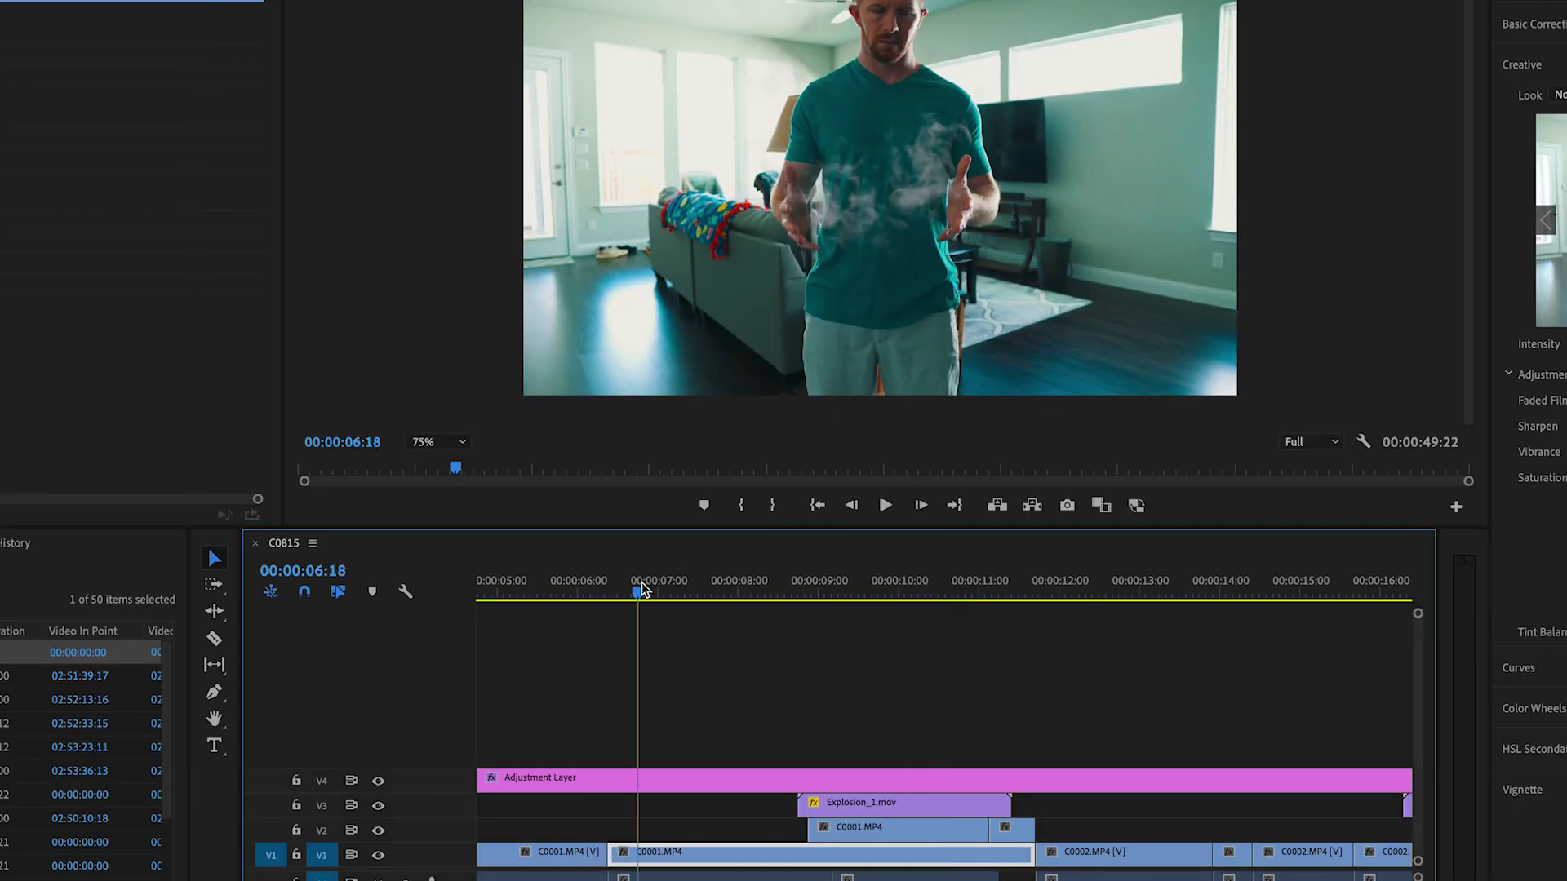
{"action": "left_click_drag", "start_coordinate": [639, 590], "coordinate": [757, 589]}
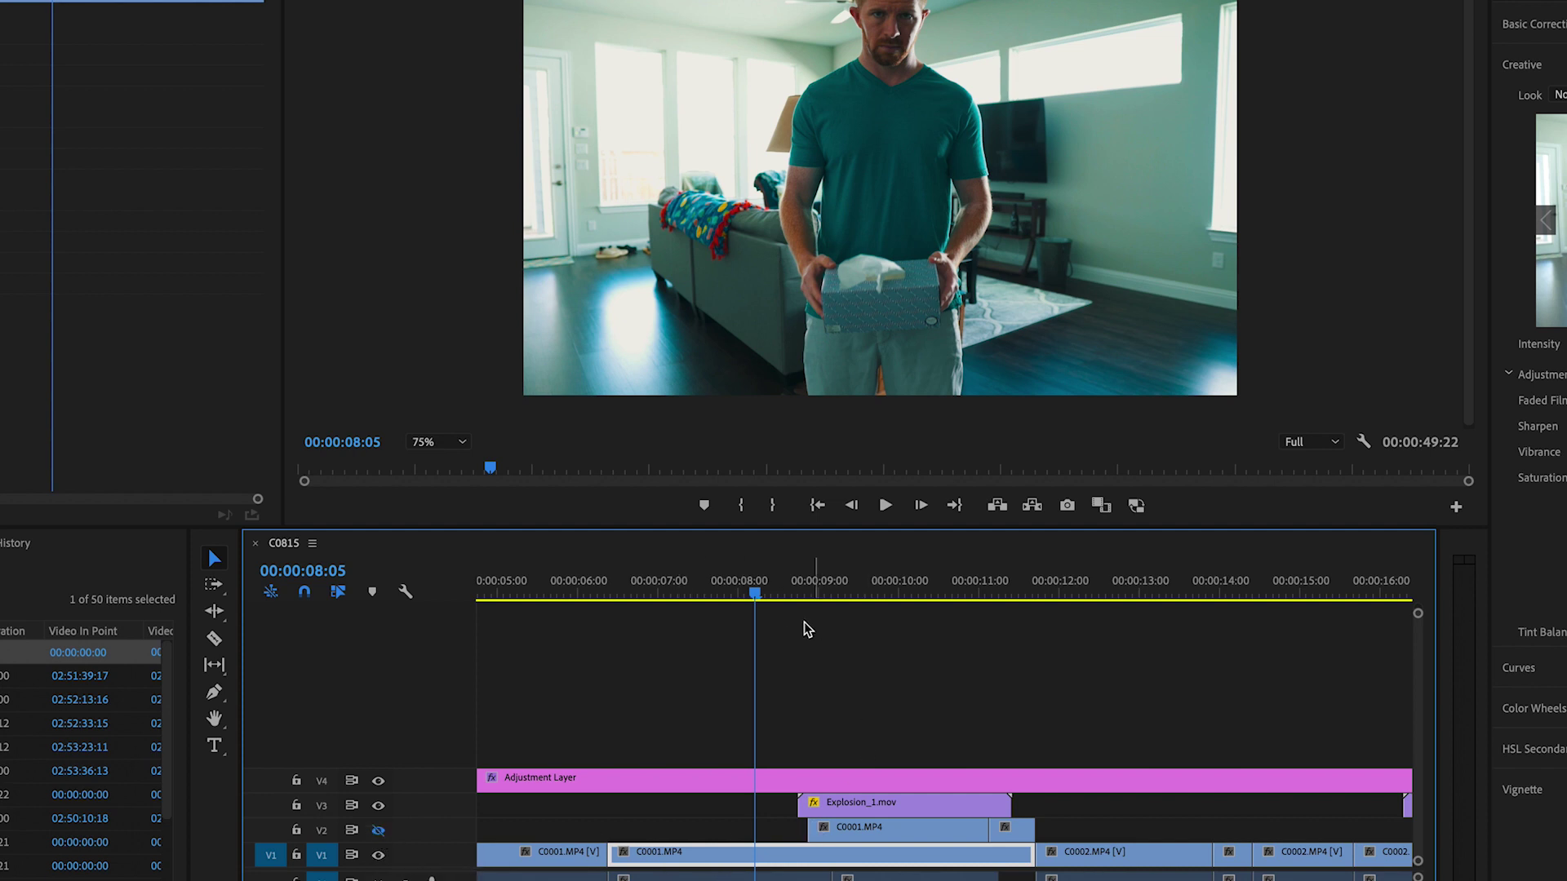
{"action": "left_click_drag", "start_coordinate": [767, 606], "coordinate": [1050, 608]}
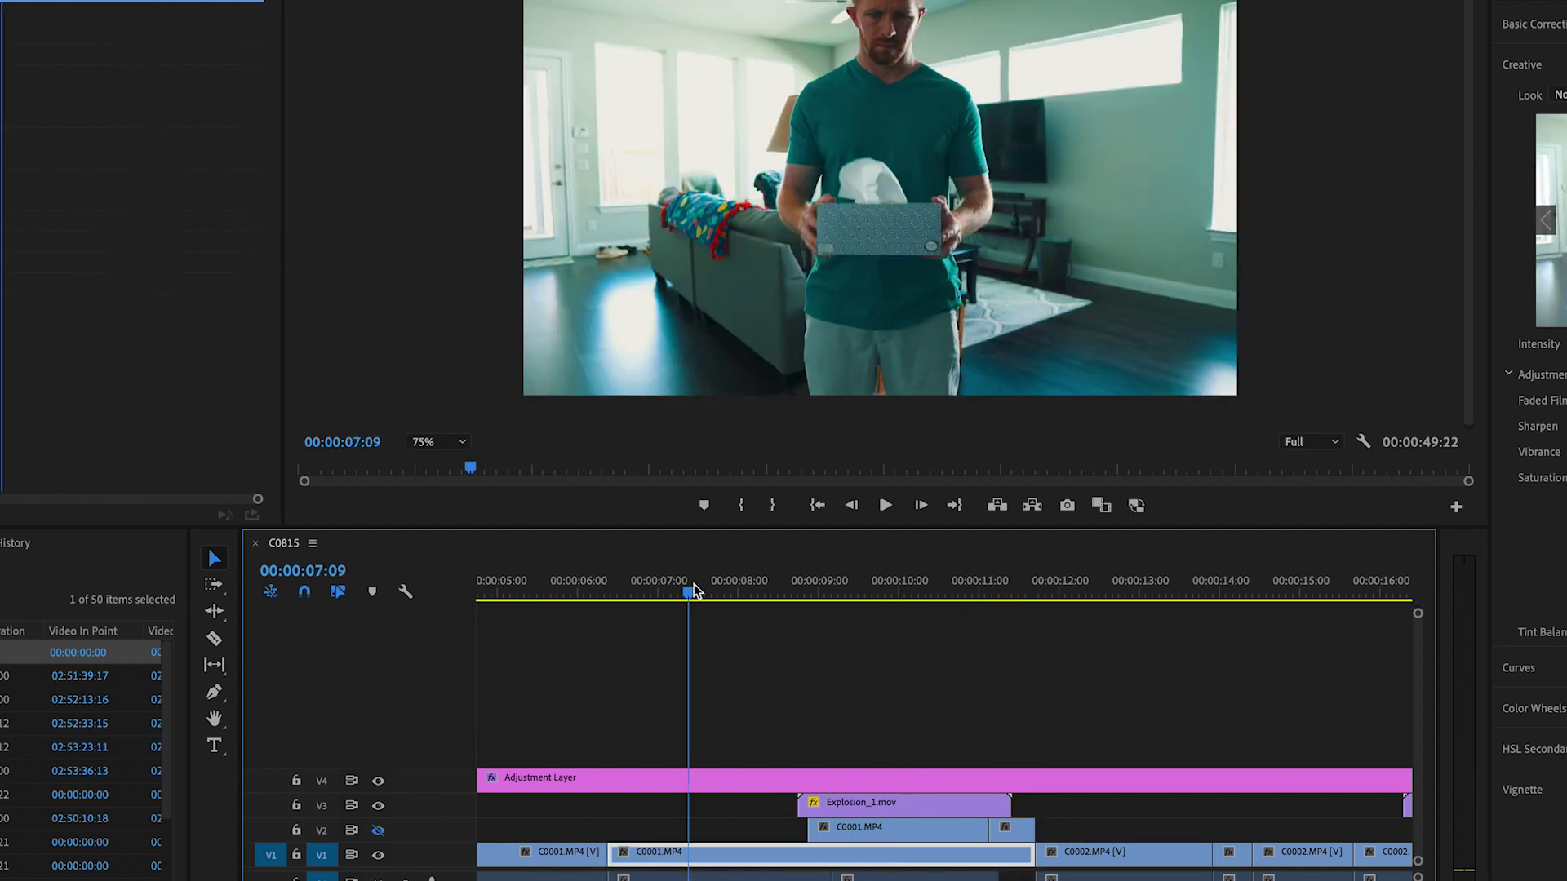
{"action": "left_click", "coordinate": [800, 877]}
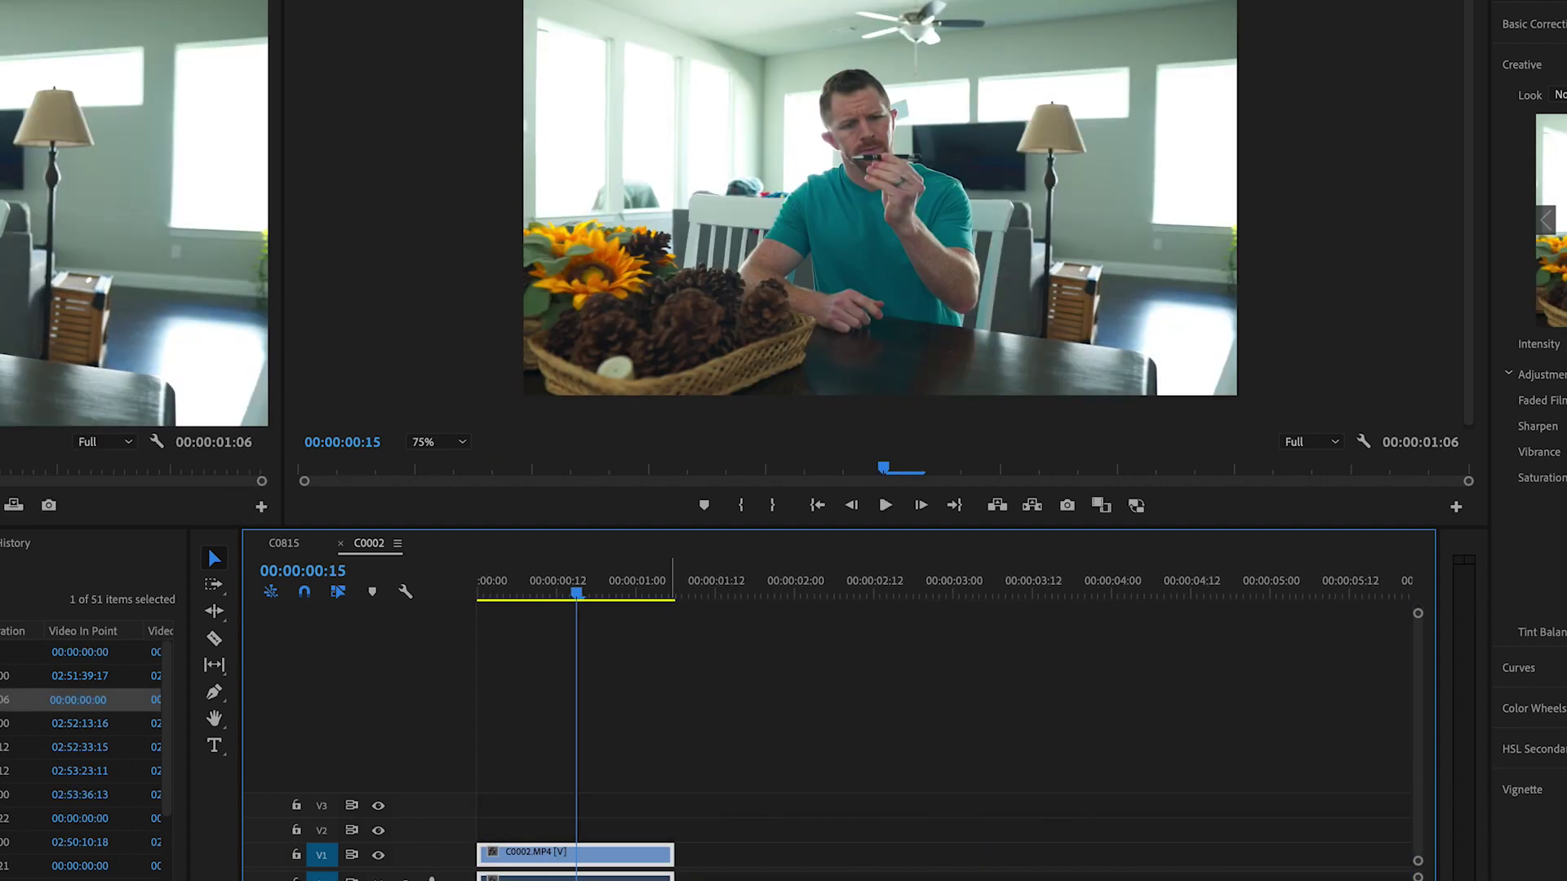
{"action": "left_click_drag", "start_coordinate": [674, 854], "coordinate": [1402, 854]}
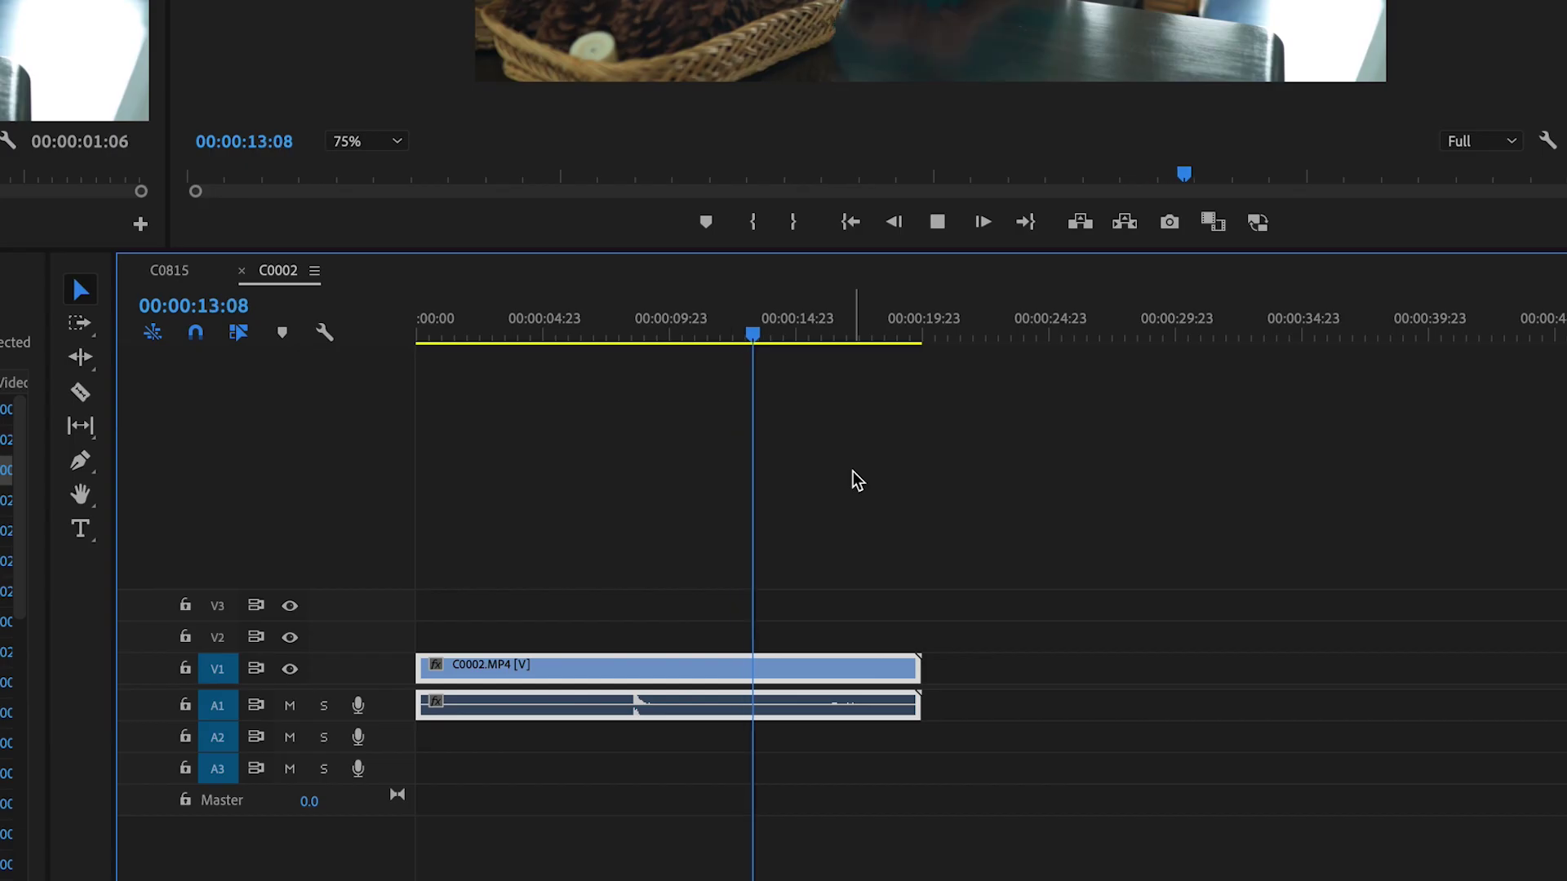
Unlink the C0002.MP4 video from its audio in sequence C0002 and duplicate the video clip onto track V2.
{"action": "key", "text": "space"}
{"action": "left_click", "coordinate": [559, 327]}
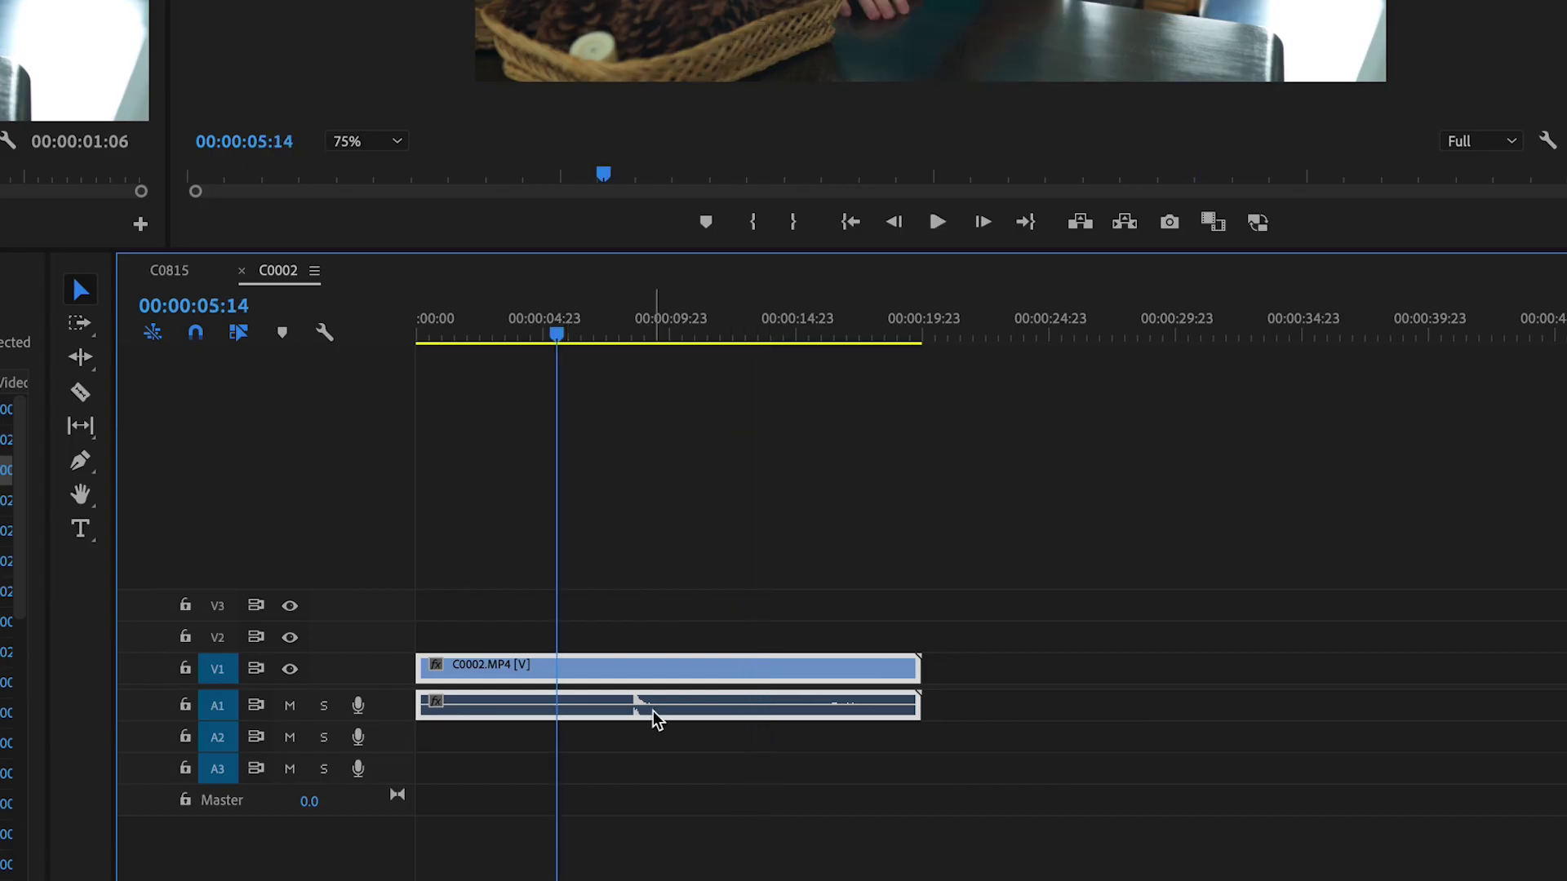
{"action": "key", "text": "ctrl+l"}
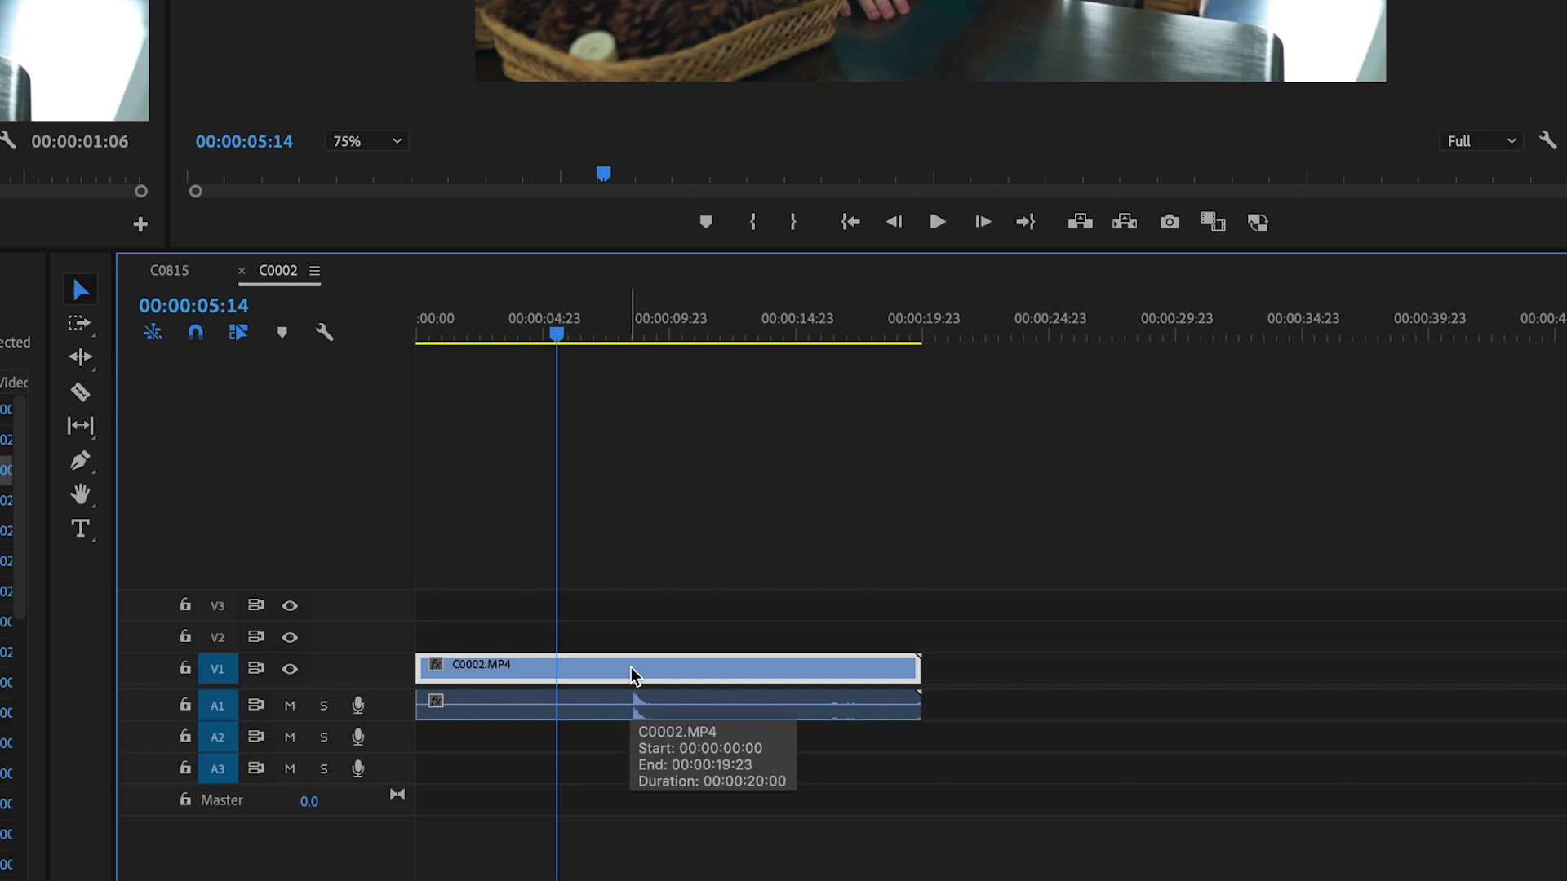
{"action": "left_click_drag", "start_coordinate": [633, 676], "coordinate": [620, 645]}
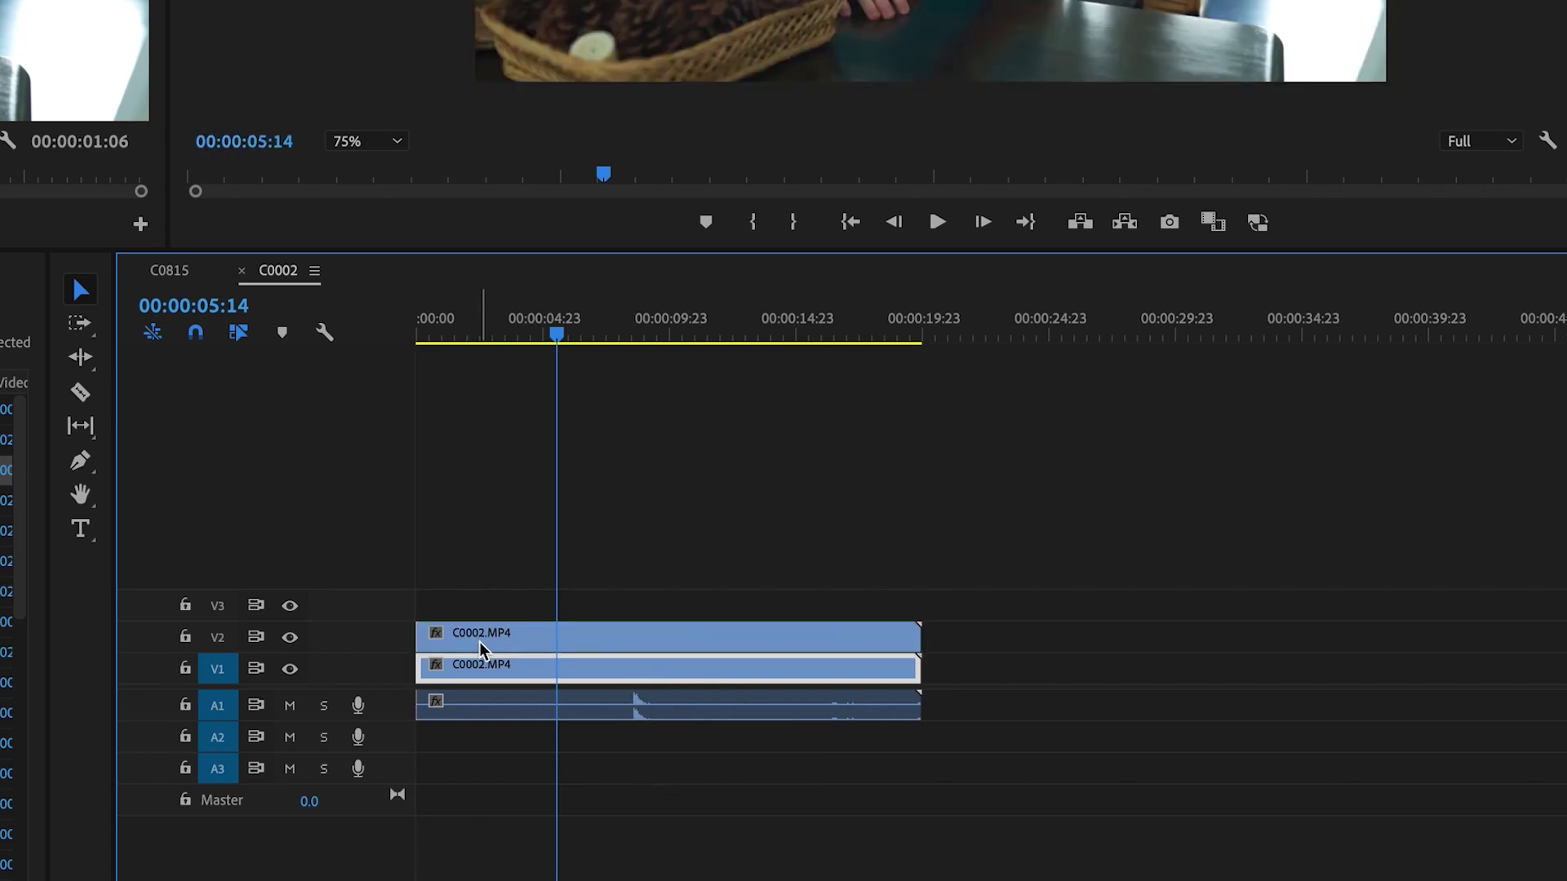
Trim the start of the C0002.MP4 copy on V2 to the empty-hand section and align it to start at 00:00:07:19.
{"action": "left_click_drag", "start_coordinate": [420, 639], "coordinate": [644, 635]}
{"action": "left_click_drag", "start_coordinate": [569, 318], "coordinate": [617, 337]}
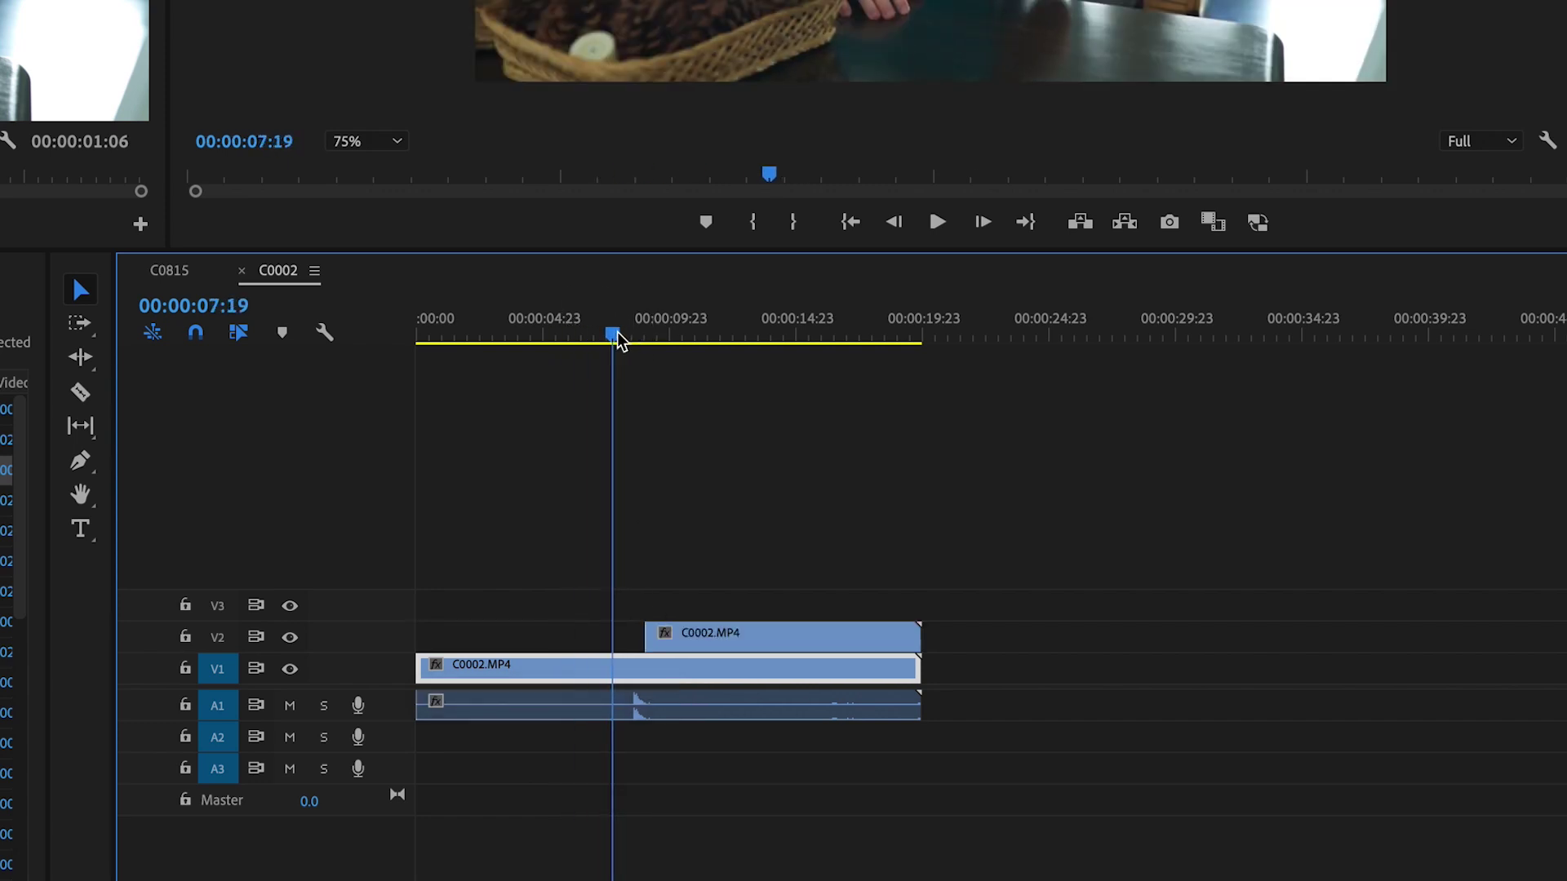
{"action": "left_click_drag", "start_coordinate": [681, 642], "coordinate": [648, 642]}
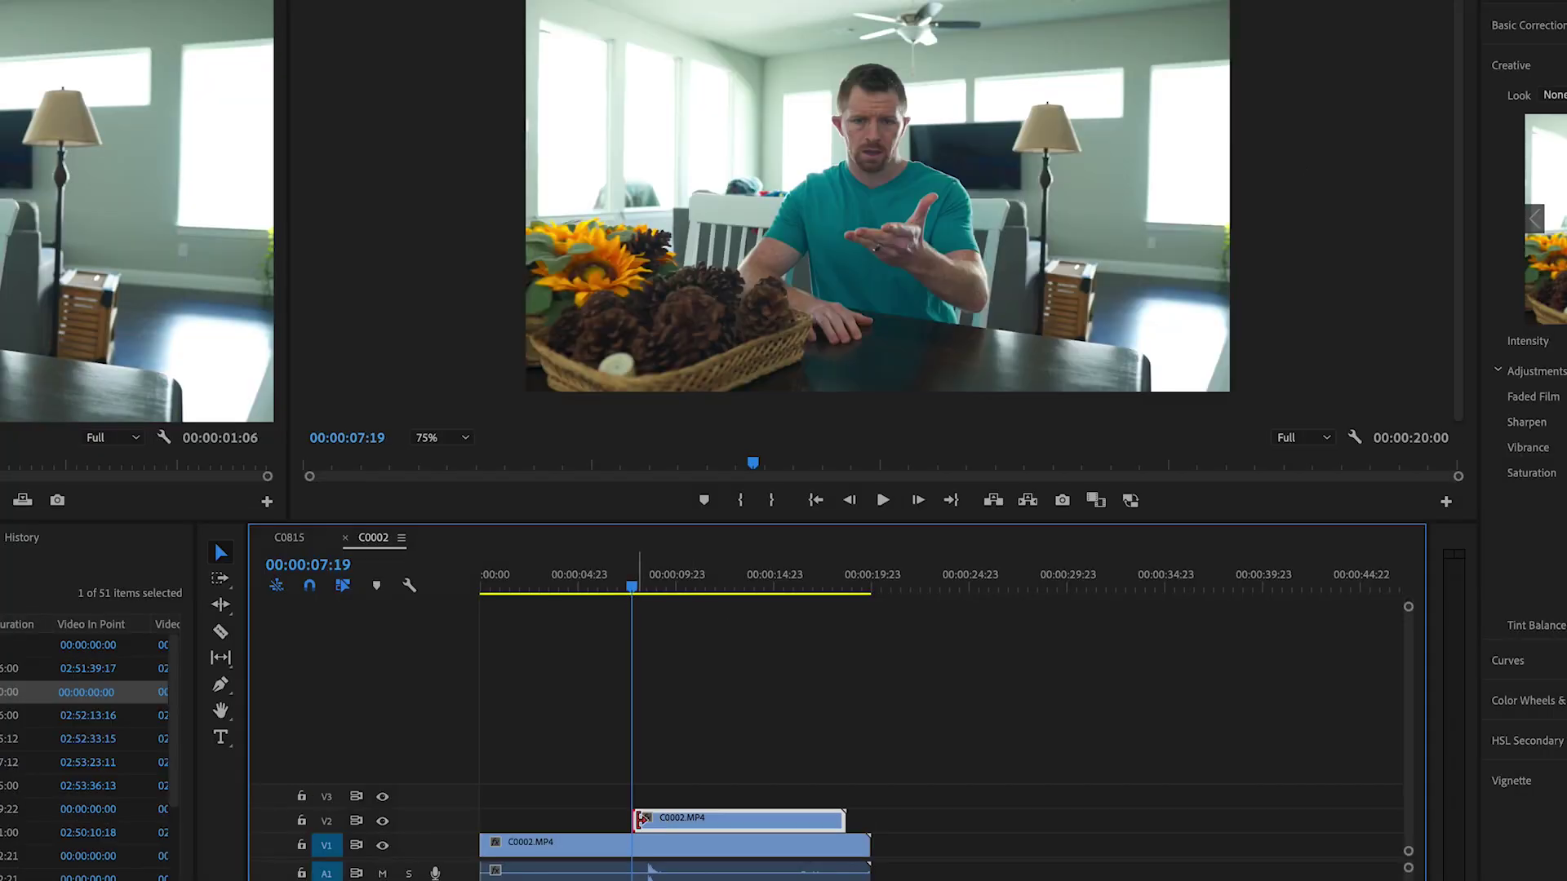
{"action": "mouse_move", "coordinate": [642, 819]}
{"action": "left_mouse_down"}
{"action": "mouse_move", "coordinate": [625, 818]}
{"action": "mouse_move", "coordinate": [673, 822]}
{"action": "left_mouse_up"}
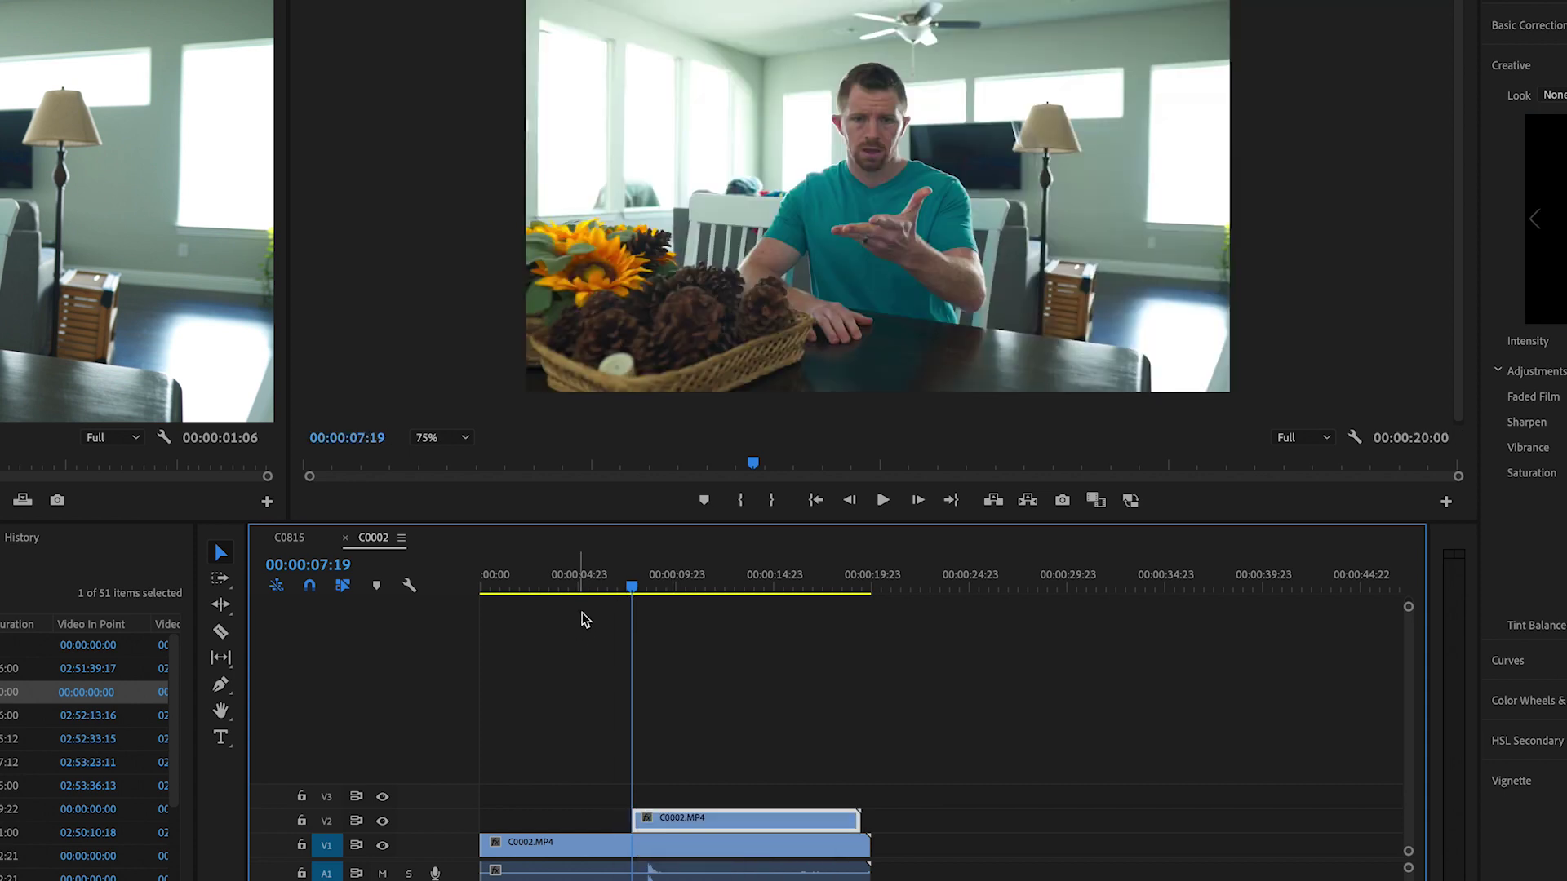
Play back the jump from the V1 clip to the V2 copy to check the disappearance and its sound.
{"action": "left_click", "coordinate": [570, 575]}
{"action": "key", "text": "space"}
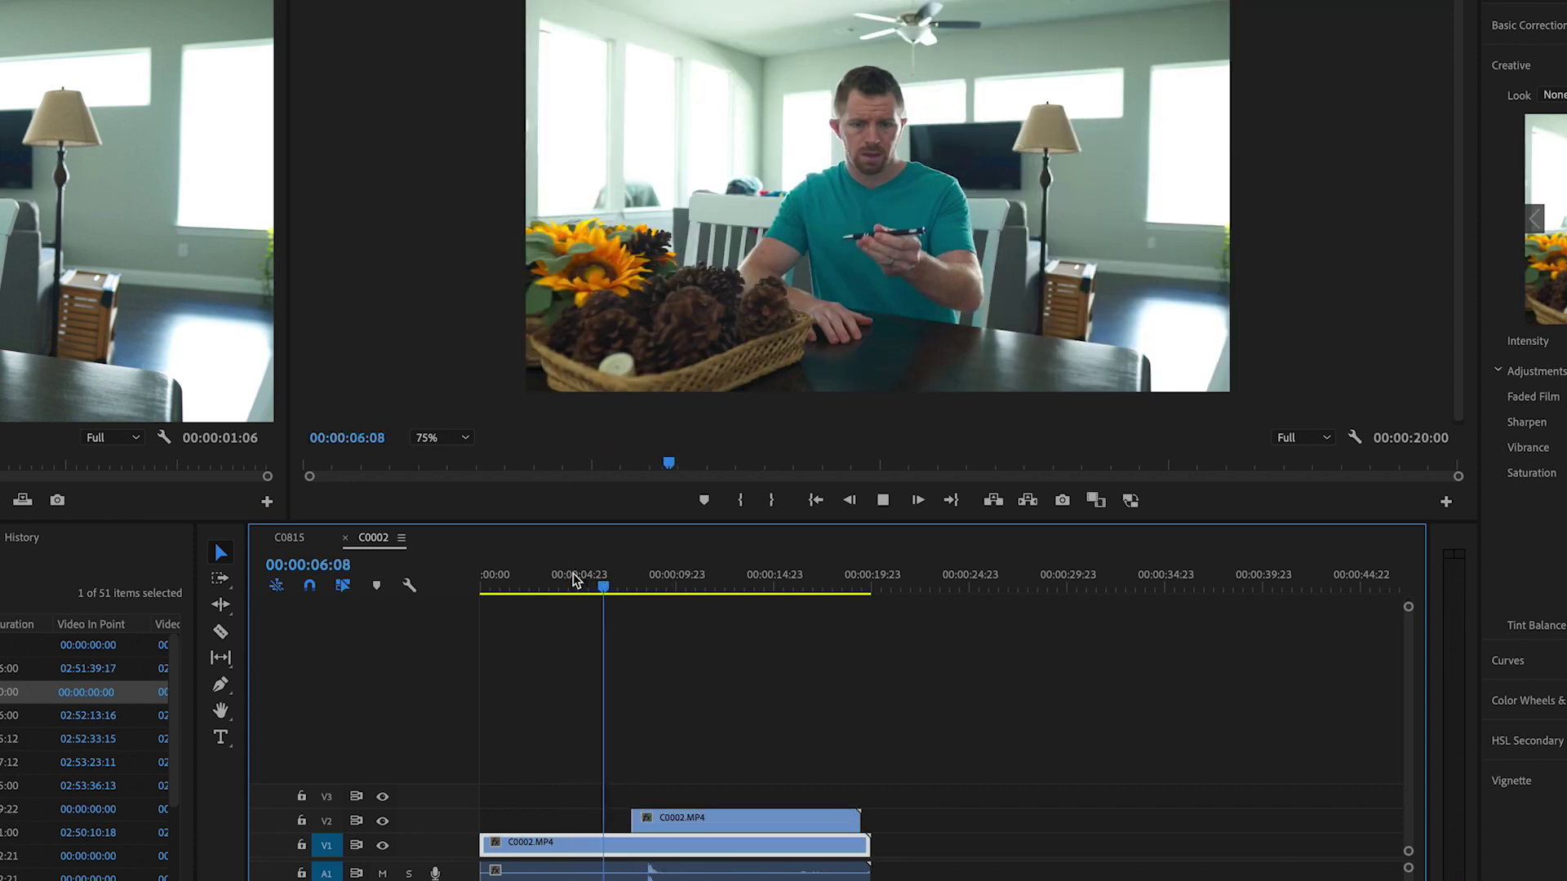
{"action": "key", "text": "space"}
{"action": "key", "text": "equal"}
{"action": "key", "text": "equal"}
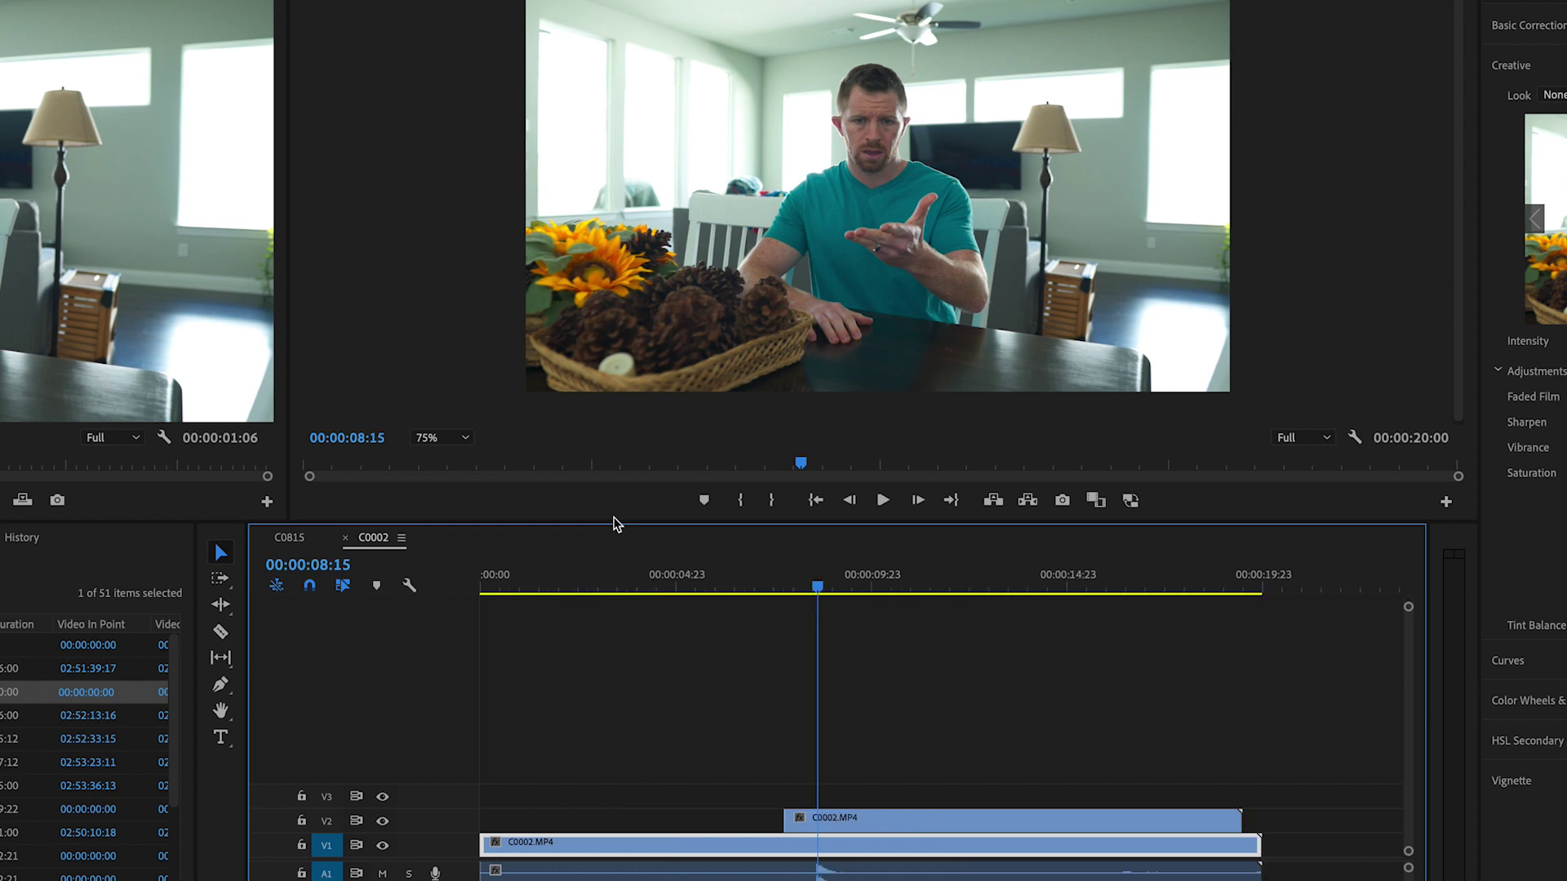
{"action": "left_click", "coordinate": [794, 573]}
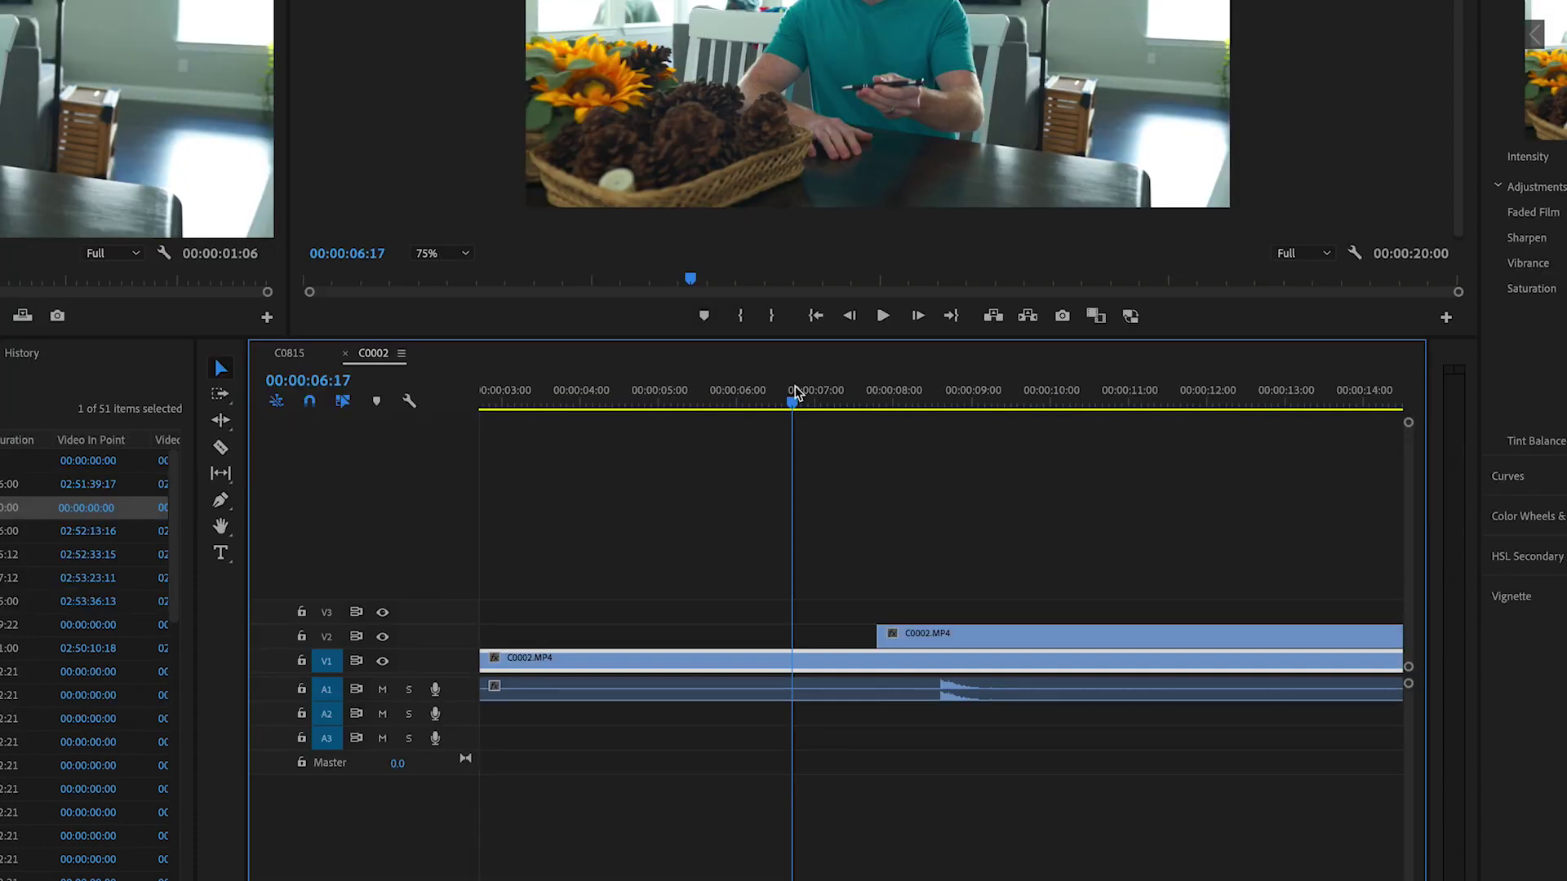
{"action": "key", "text": "space"}
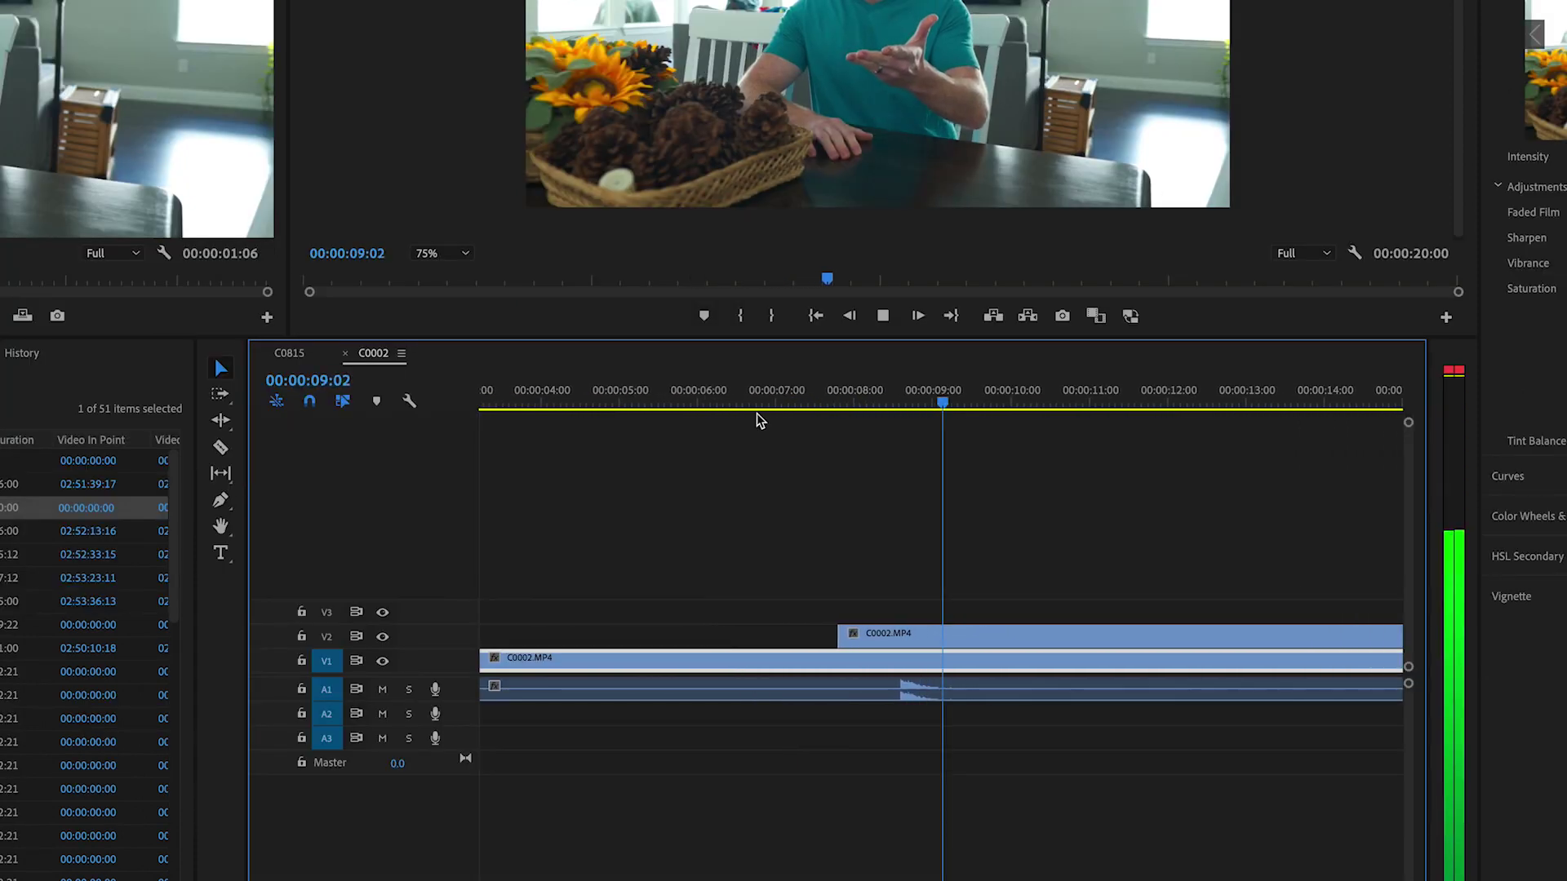
{"action": "key", "text": "space"}
Cut the loud noise just after 8 seconds out of the A1 audio and extend the following audio over the gap.
{"action": "key", "text": "c"}
{"action": "left_click", "coordinate": [853, 695]}
{"action": "left_click", "coordinate": [997, 694]}
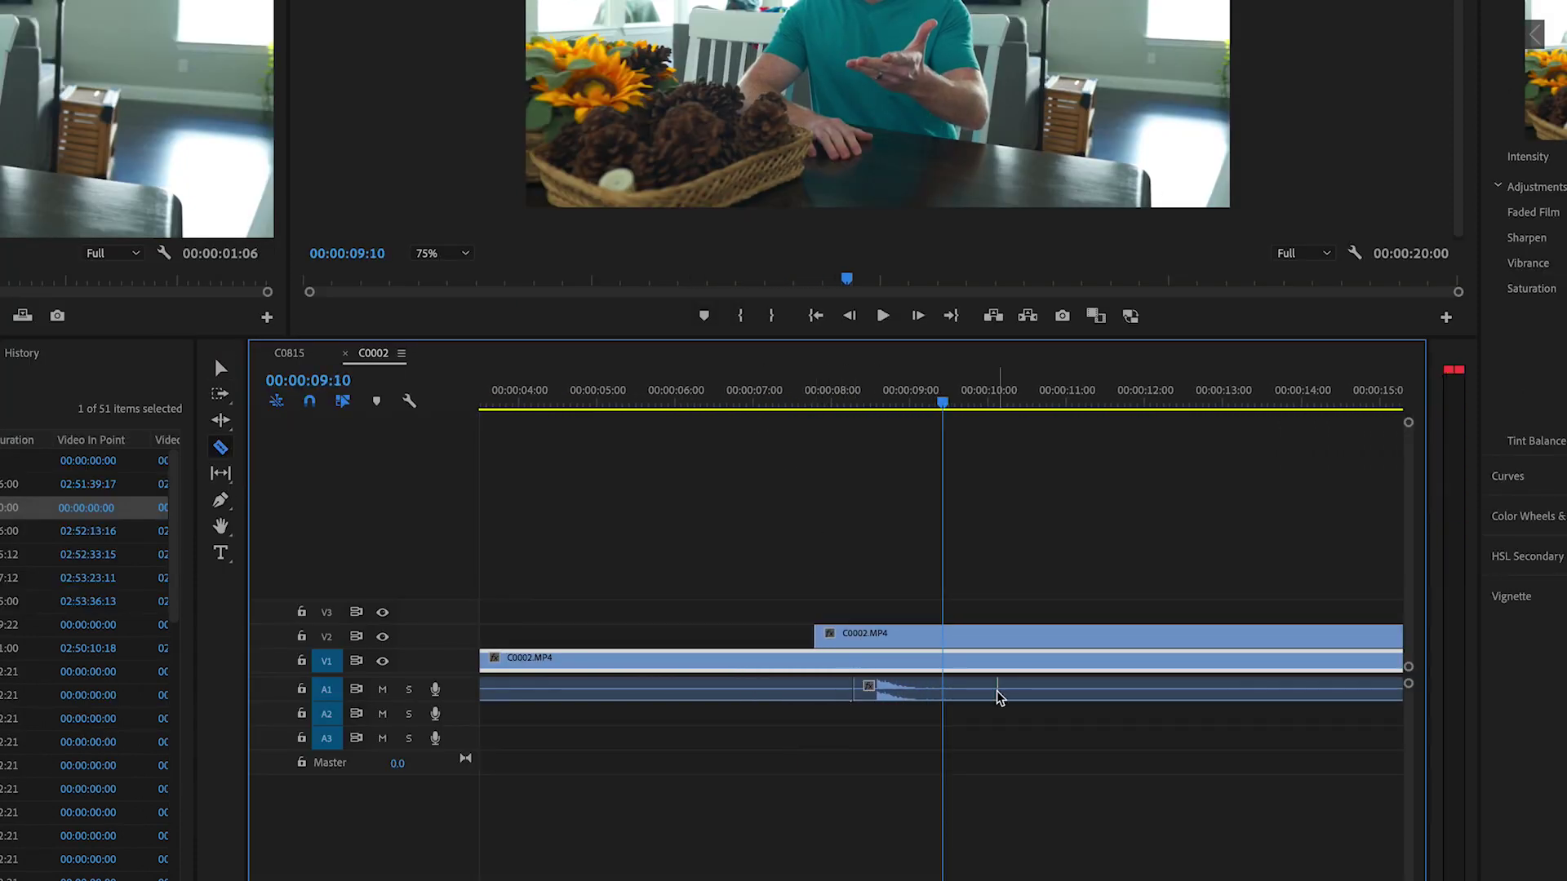
{"action": "key", "text": "v"}
{"action": "left_click", "coordinate": [942, 692]}
{"action": "key", "text": "Delete"}
{"action": "left_click_drag", "start_coordinate": [1051, 703], "coordinate": [904, 687]}
Move the C0002.MP4 copy from V2 down onto V1 over the original clip and play back the cut.
{"action": "left_click", "coordinate": [751, 395]}
{"action": "key", "text": "space"}
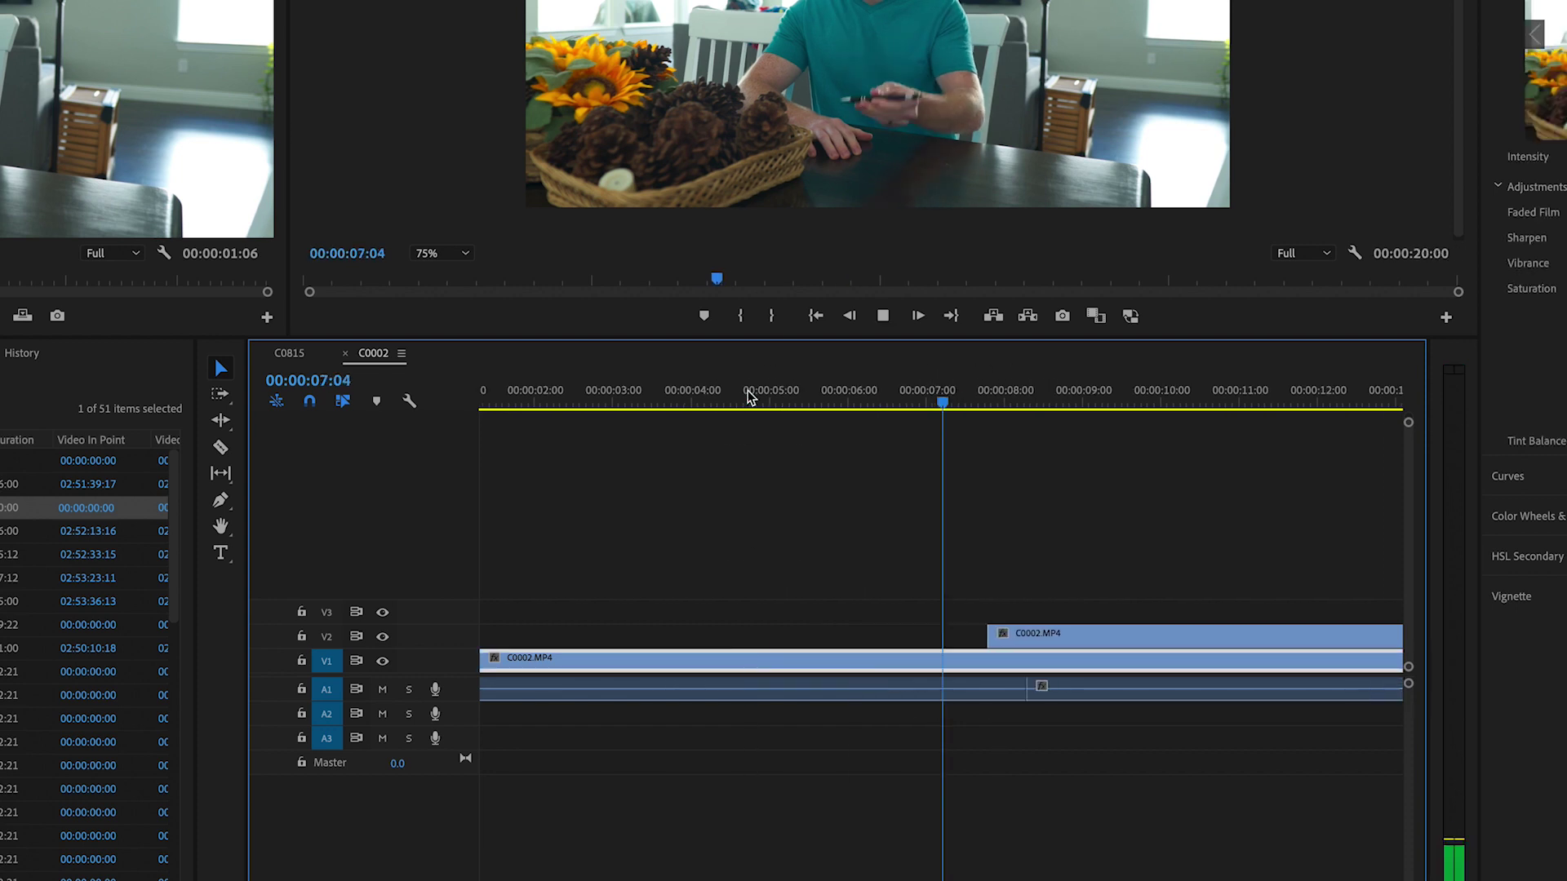
{"action": "key", "text": "space"}
{"action": "left_click_drag", "start_coordinate": [776, 397], "coordinate": [870, 396]}
{"action": "left_click_drag", "start_coordinate": [870, 823], "coordinate": [925, 846]}
{"action": "left_click", "coordinate": [814, 588]}
{"action": "key", "text": "space"}
{"action": "key", "text": "space"}
Apply a Cross Dissolve to the cut between the two C0002.MP4 clips on V1 and preview it.
{"action": "key", "text": "shift+7"}
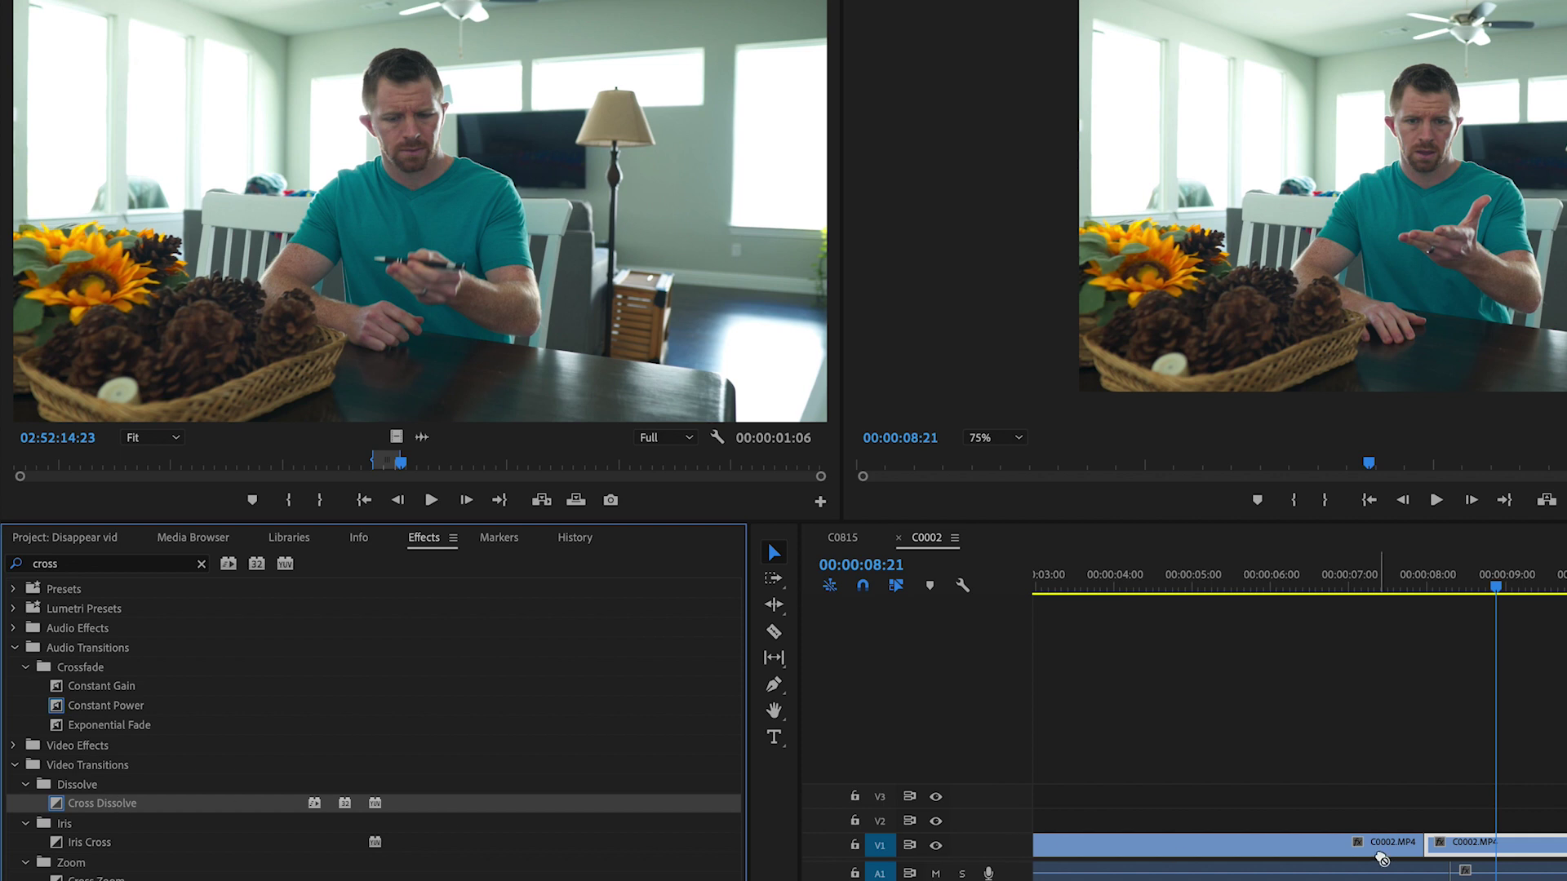
{"action": "left_click_drag", "start_coordinate": [1421, 855], "coordinate": [1433, 847]}
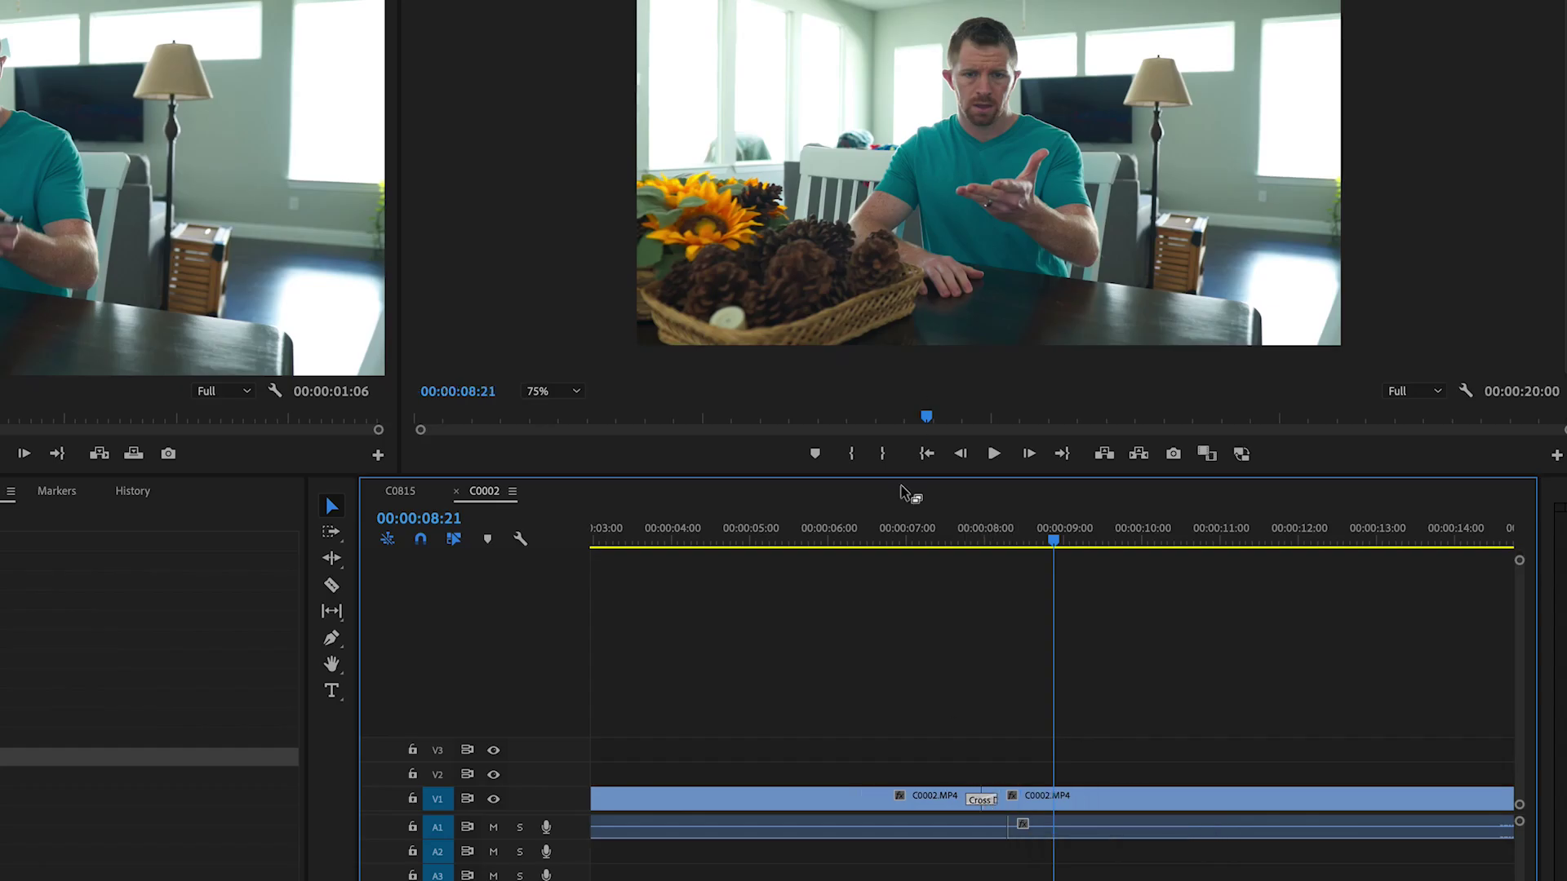
{"action": "left_click_drag", "start_coordinate": [909, 532], "coordinate": [902, 534]}
{"action": "key", "text": "space"}
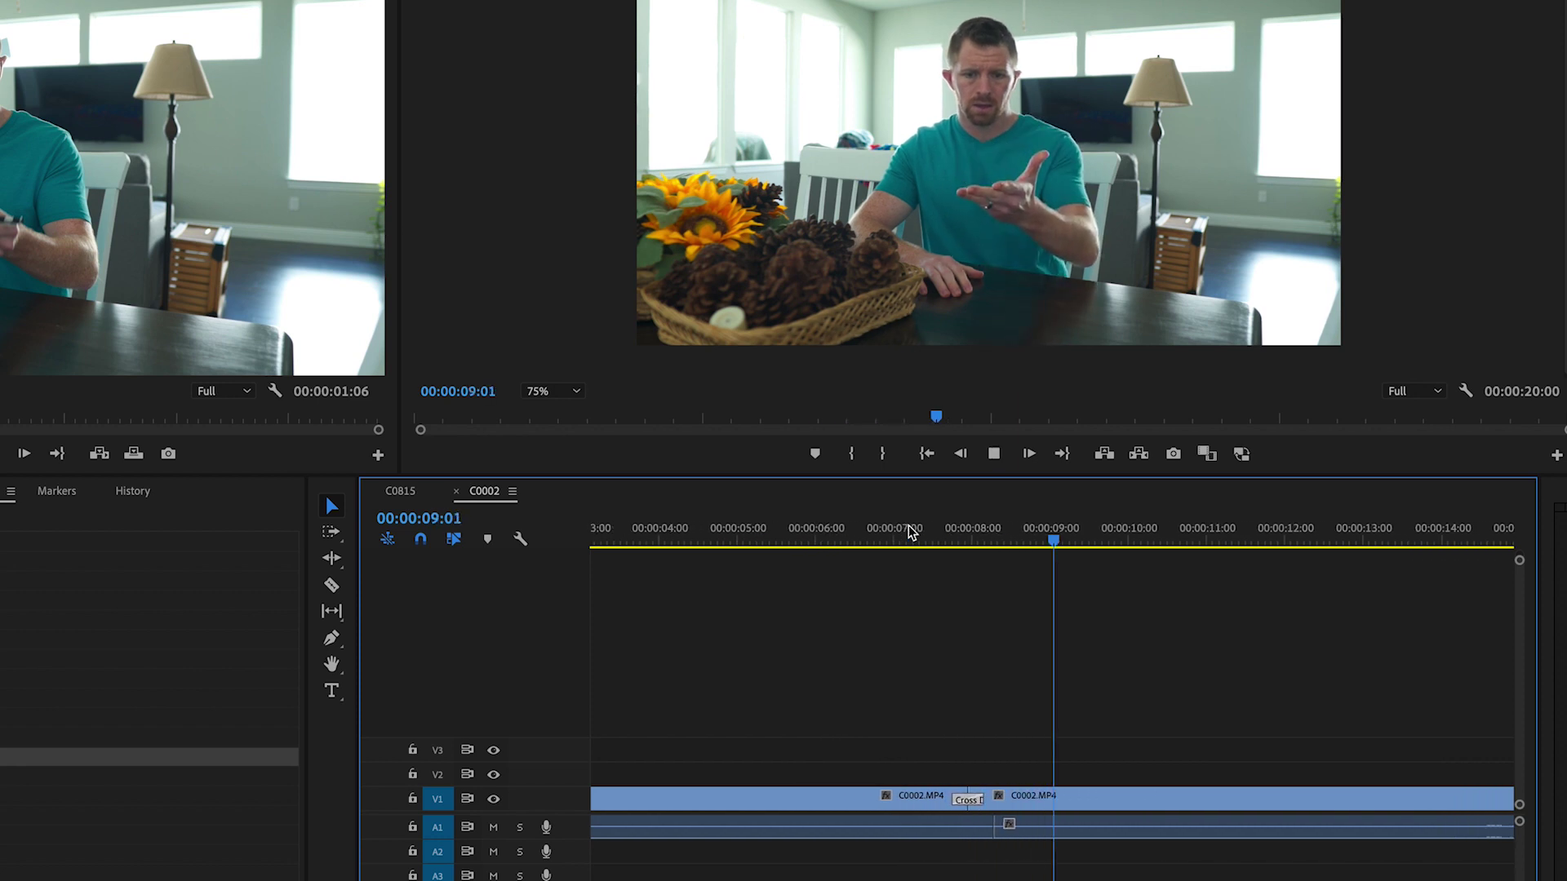
{"action": "key", "text": "space"}
Shorten the Cross Dissolve on V1 to about 2 frames and play back the transition.
{"action": "key", "text": "equal"}
{"action": "key", "text": "equal"}
{"action": "left_click_drag", "start_coordinate": [748, 799], "coordinate": [718, 806]}
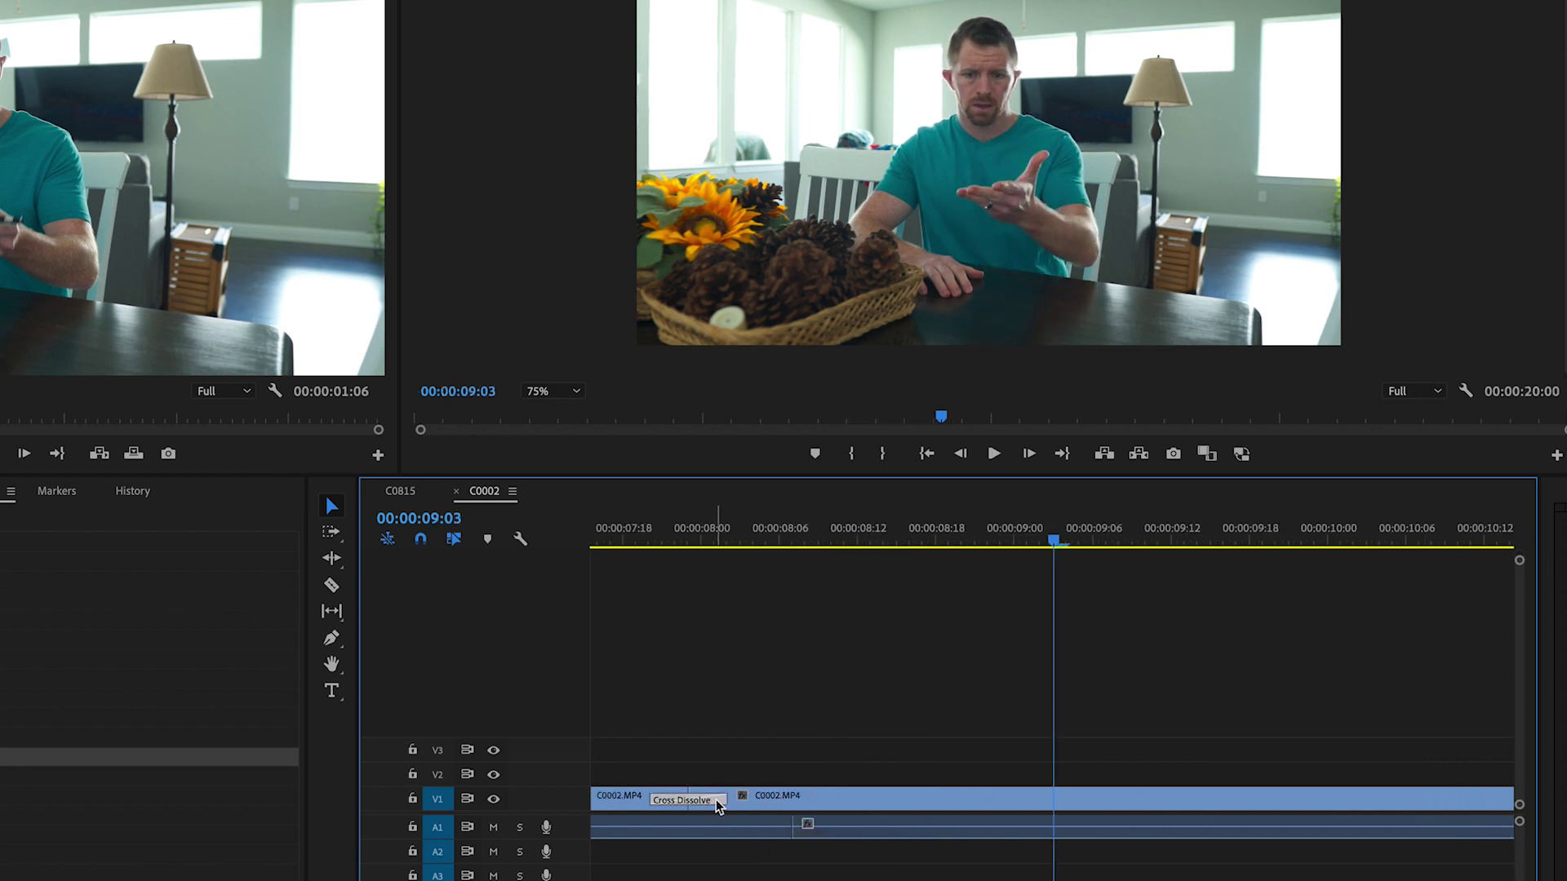
{"action": "key", "text": "shift+5"}
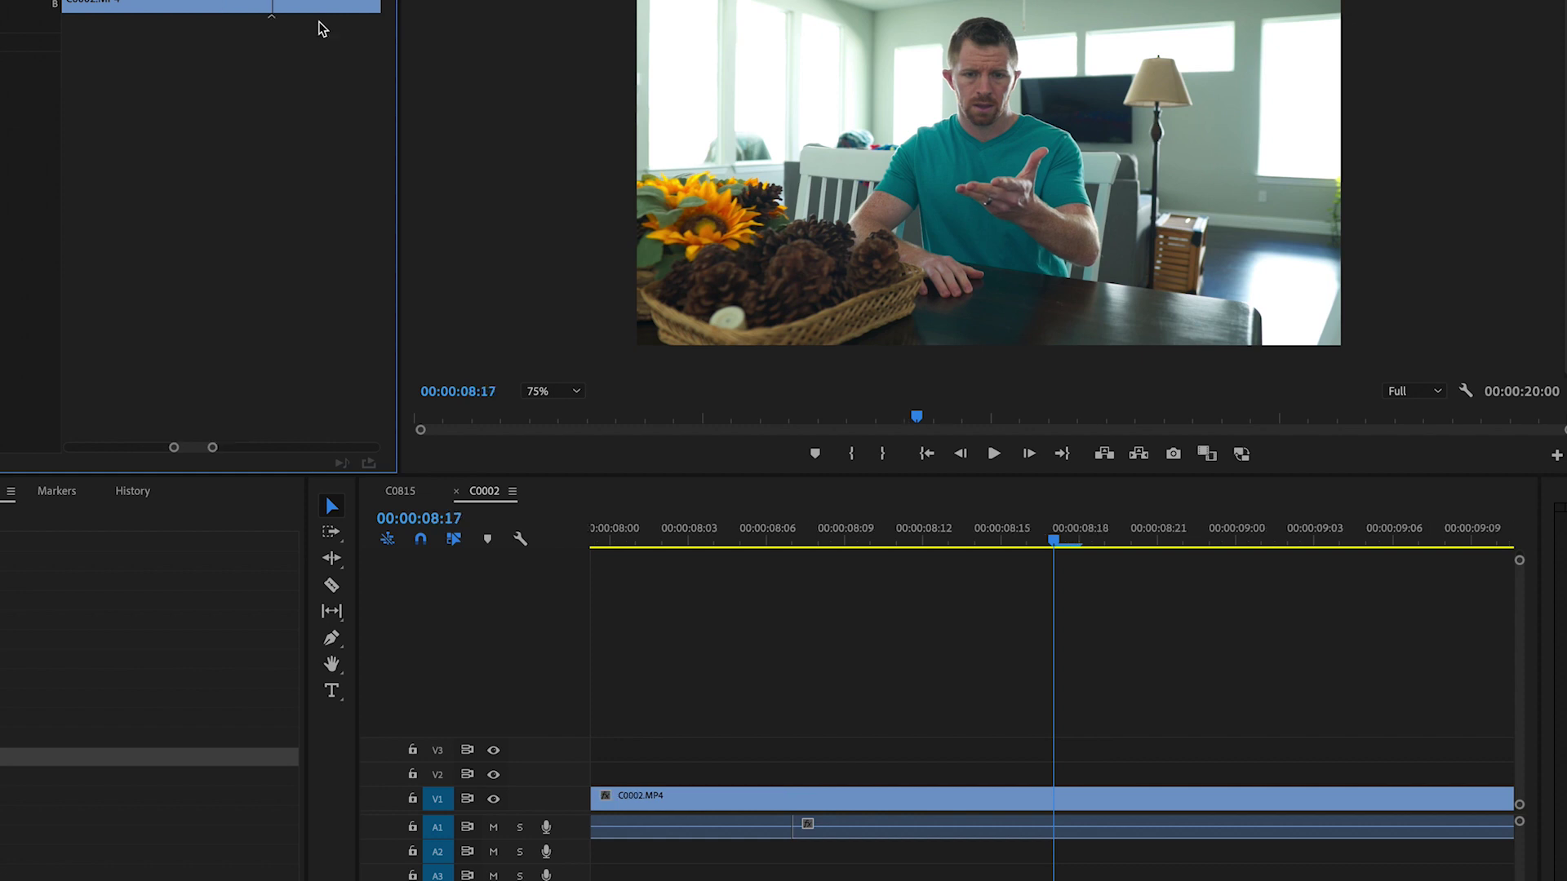
{"action": "scroll", "coordinate": [859, 698], "scroll_direction": "left", "scroll_amount": 5}
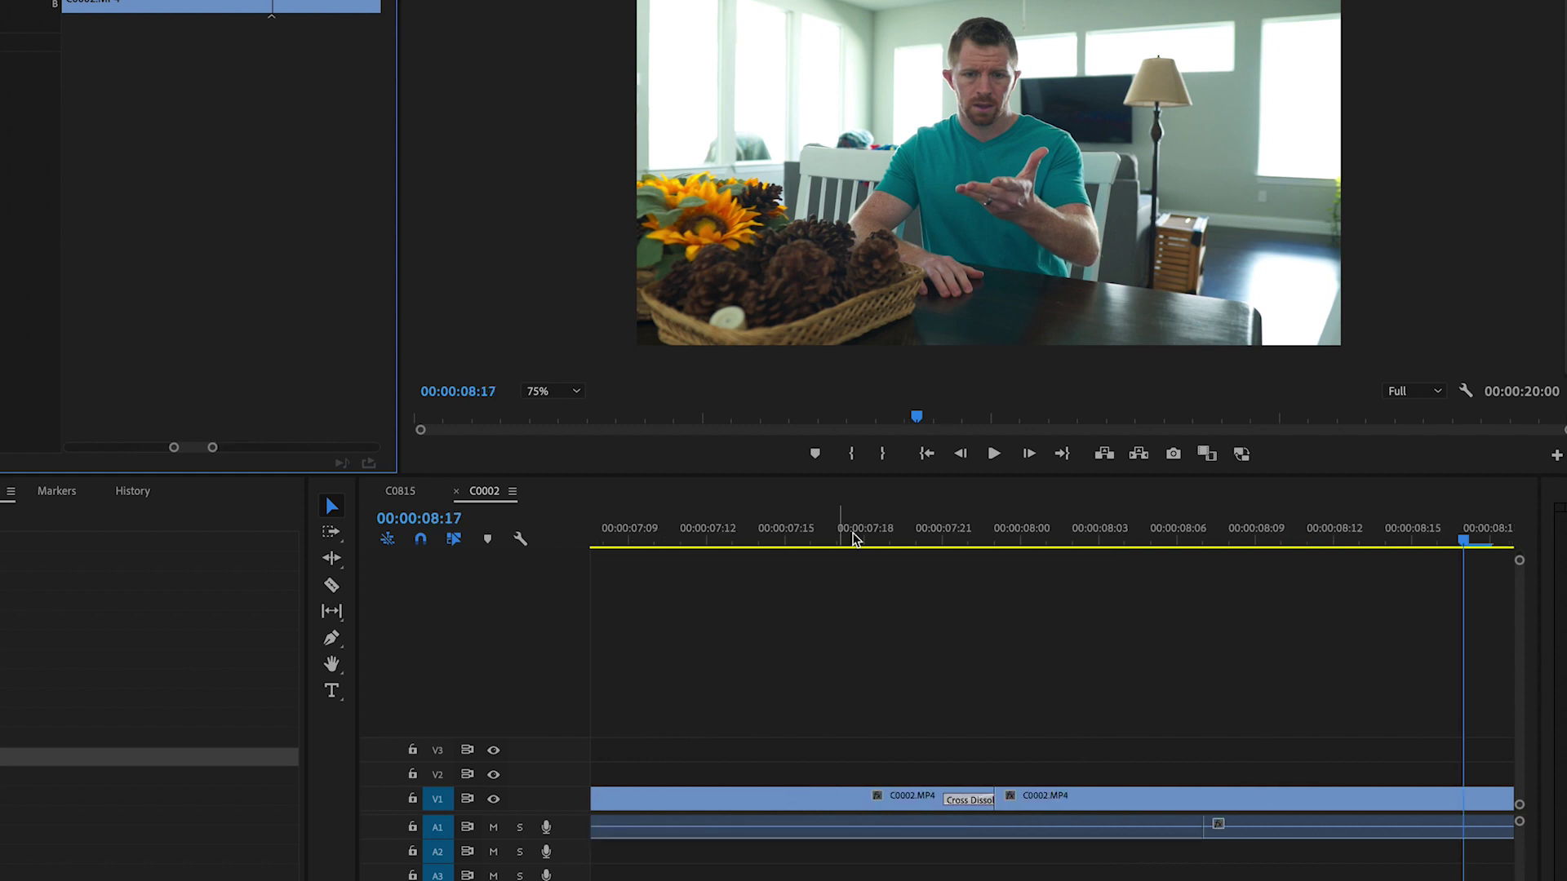
{"action": "left_click", "coordinate": [850, 536]}
{"action": "key", "text": "space"}
{"action": "key", "text": "space"}
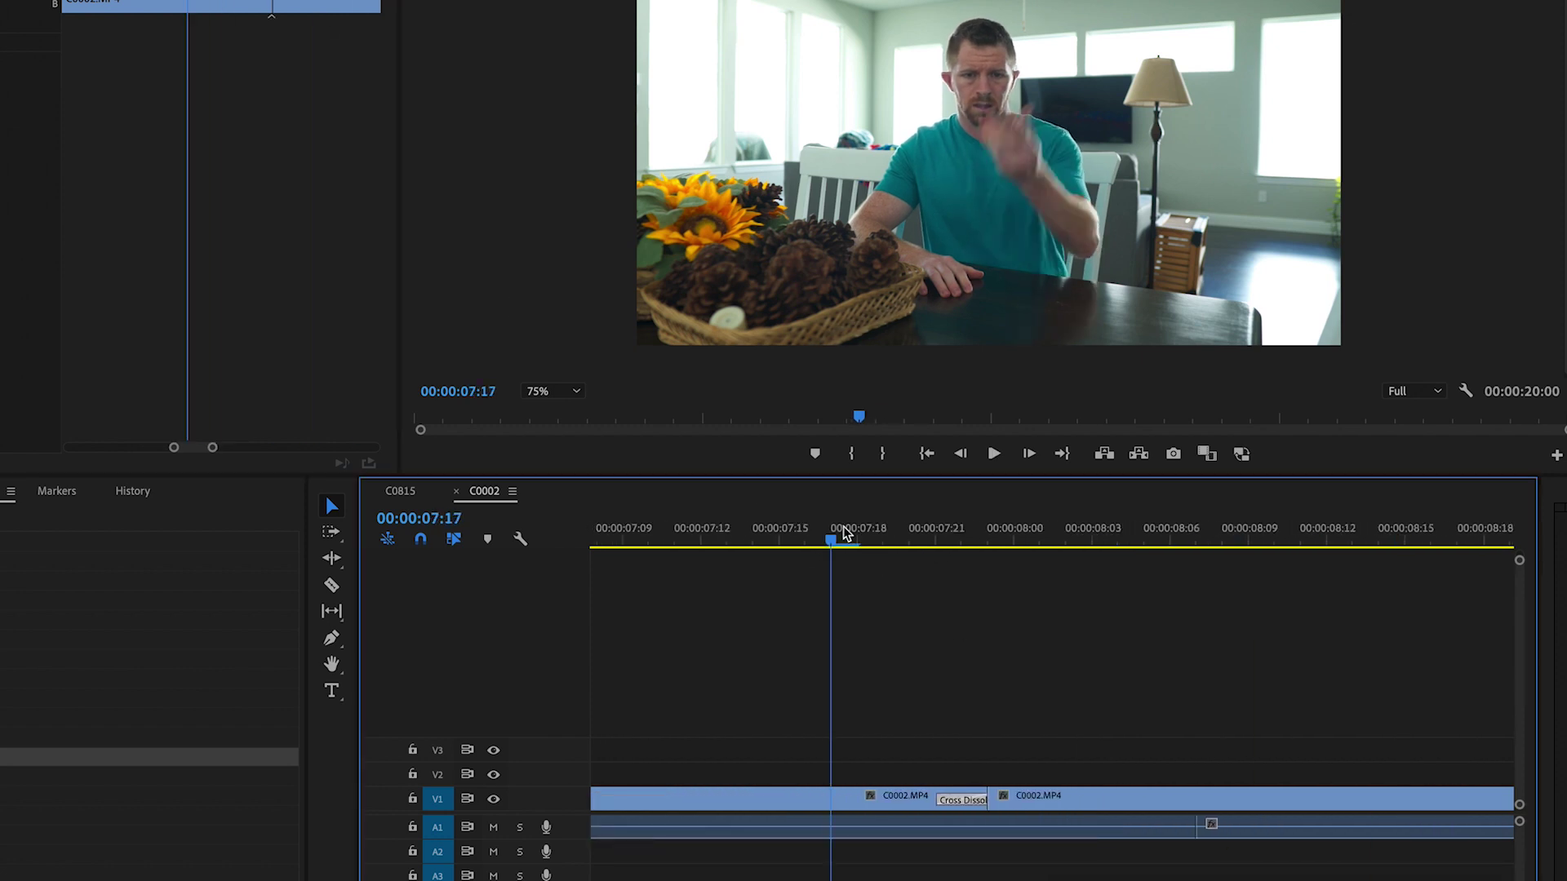
{"action": "key", "text": "space"}
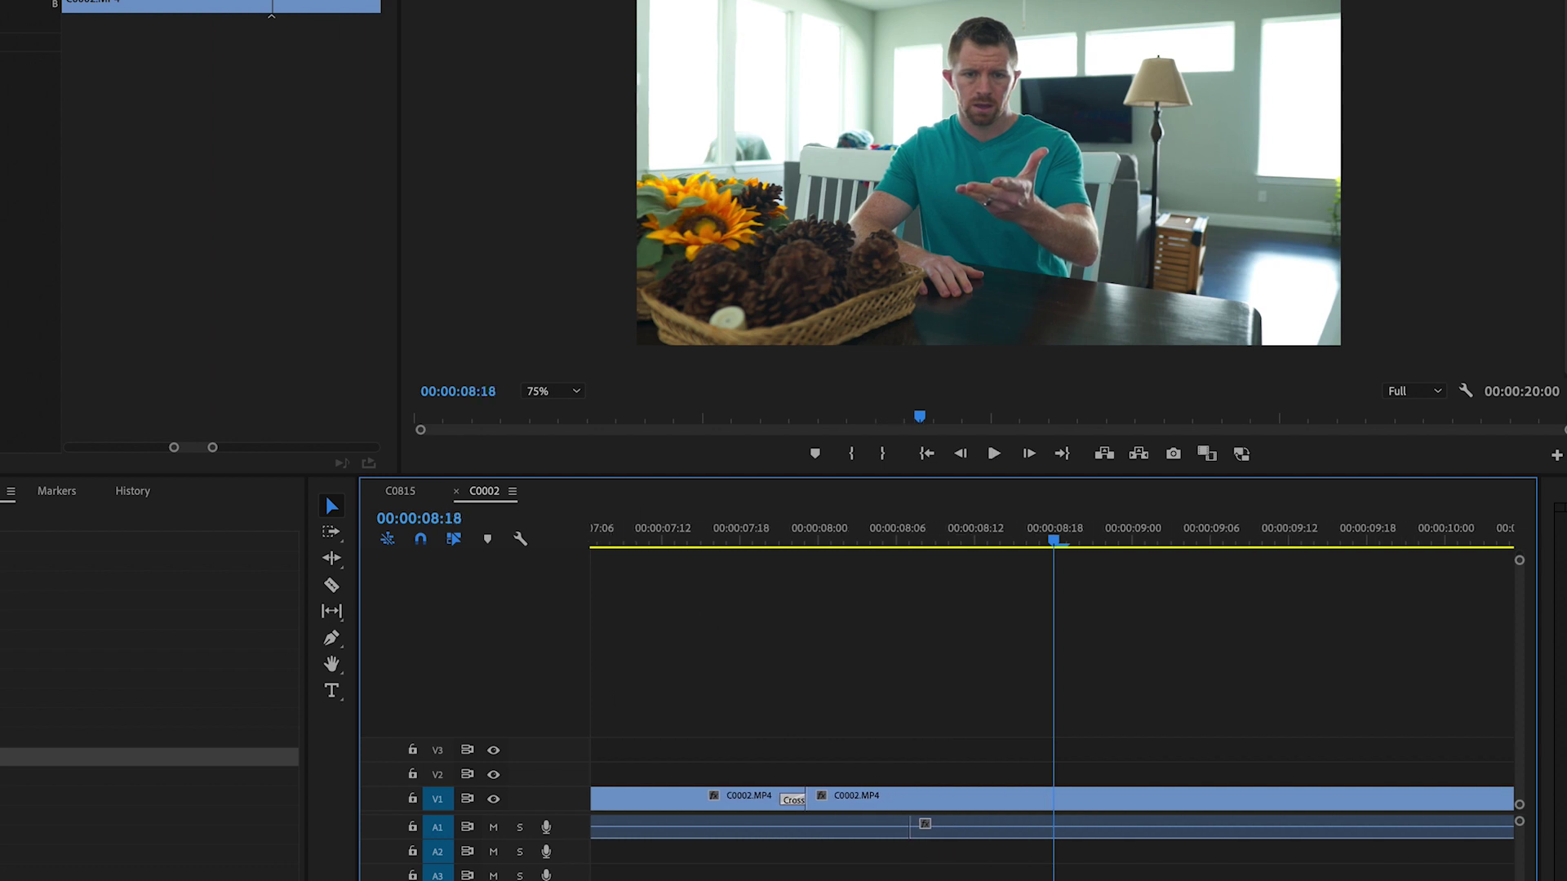
Place Explosion_1.mov from the project on track V2, starting at the Cross Dissolve.
{"action": "key", "text": "shift+1"}
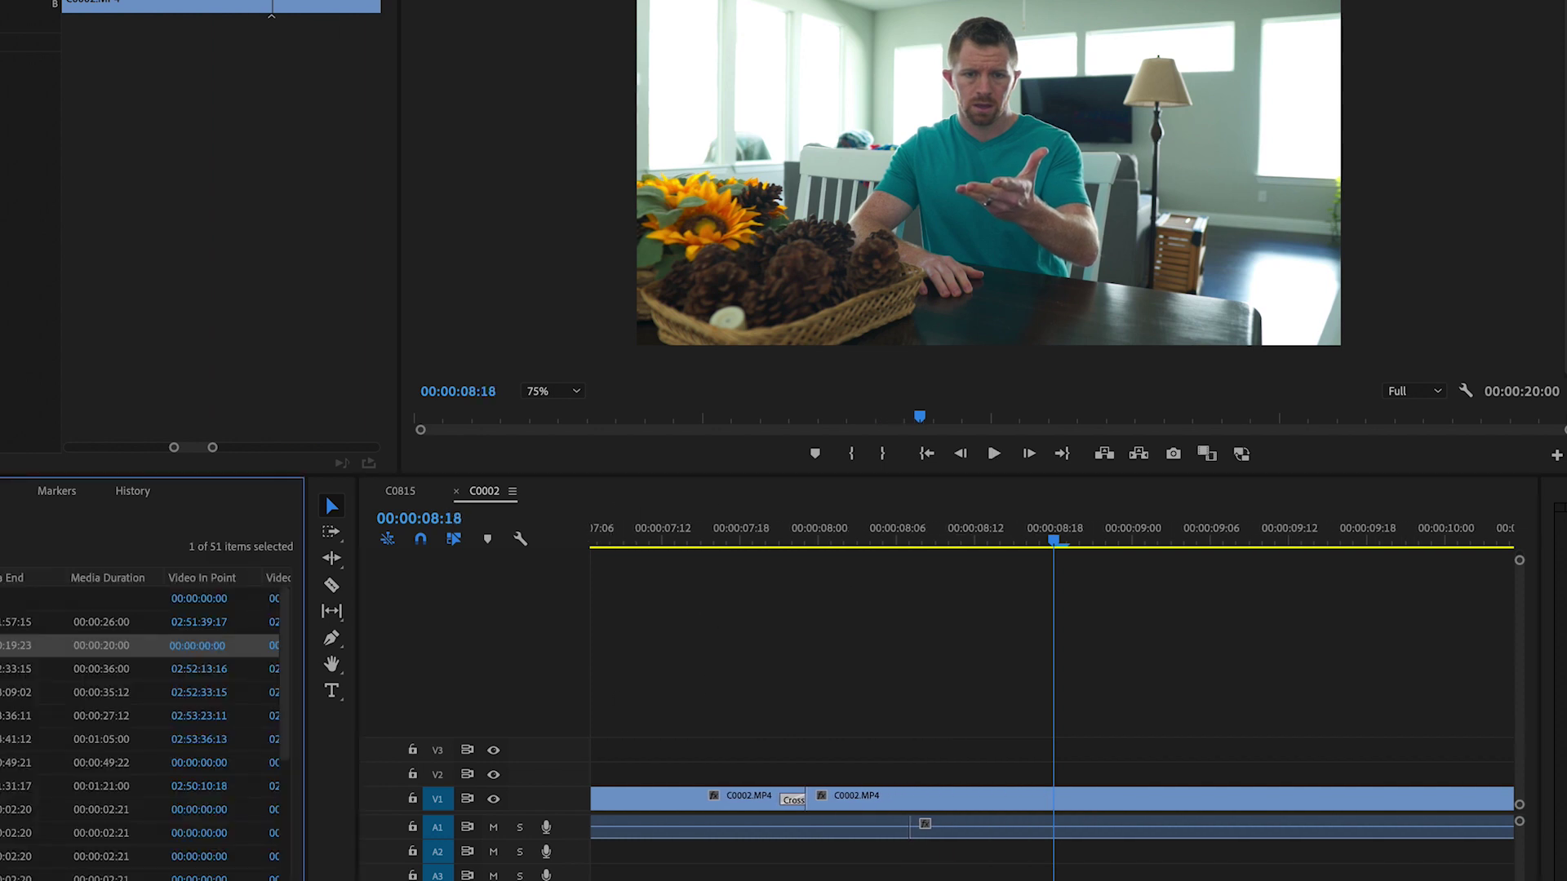
{"action": "double_click", "coordinate": [8, 809]}
{"action": "left_click_drag", "start_coordinate": [16, 310], "coordinate": [764, 771]}
Set the Explosion_1.mov position to 1217, 119 and its scale to 82, and play back the effect.
{"action": "left_click_drag", "start_coordinate": [734, 535], "coordinate": [749, 536]}
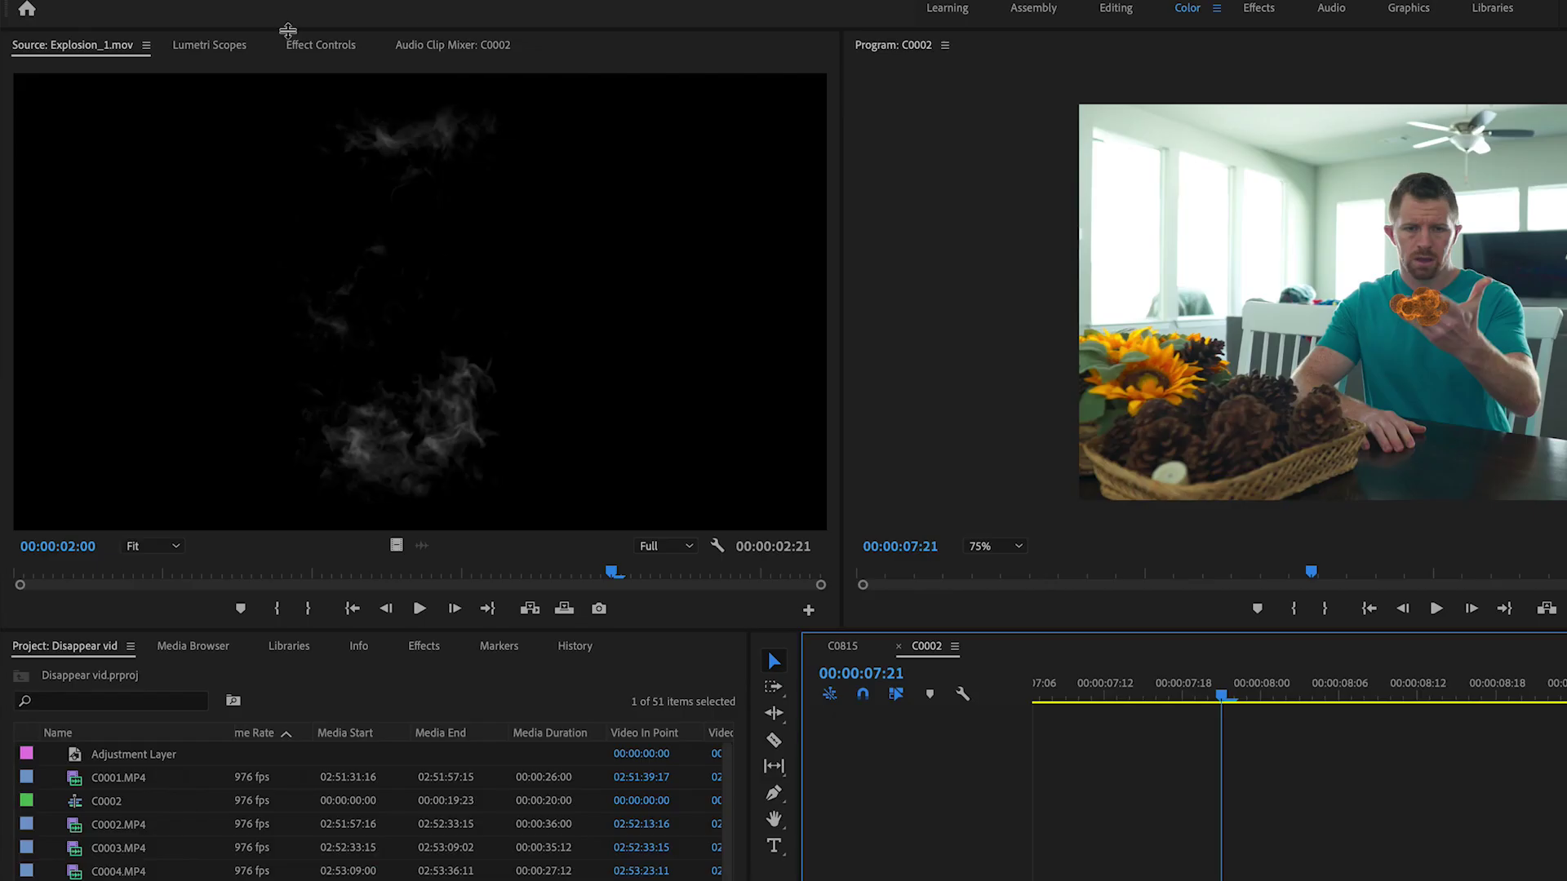
{"action": "left_click", "coordinate": [0, 0]}
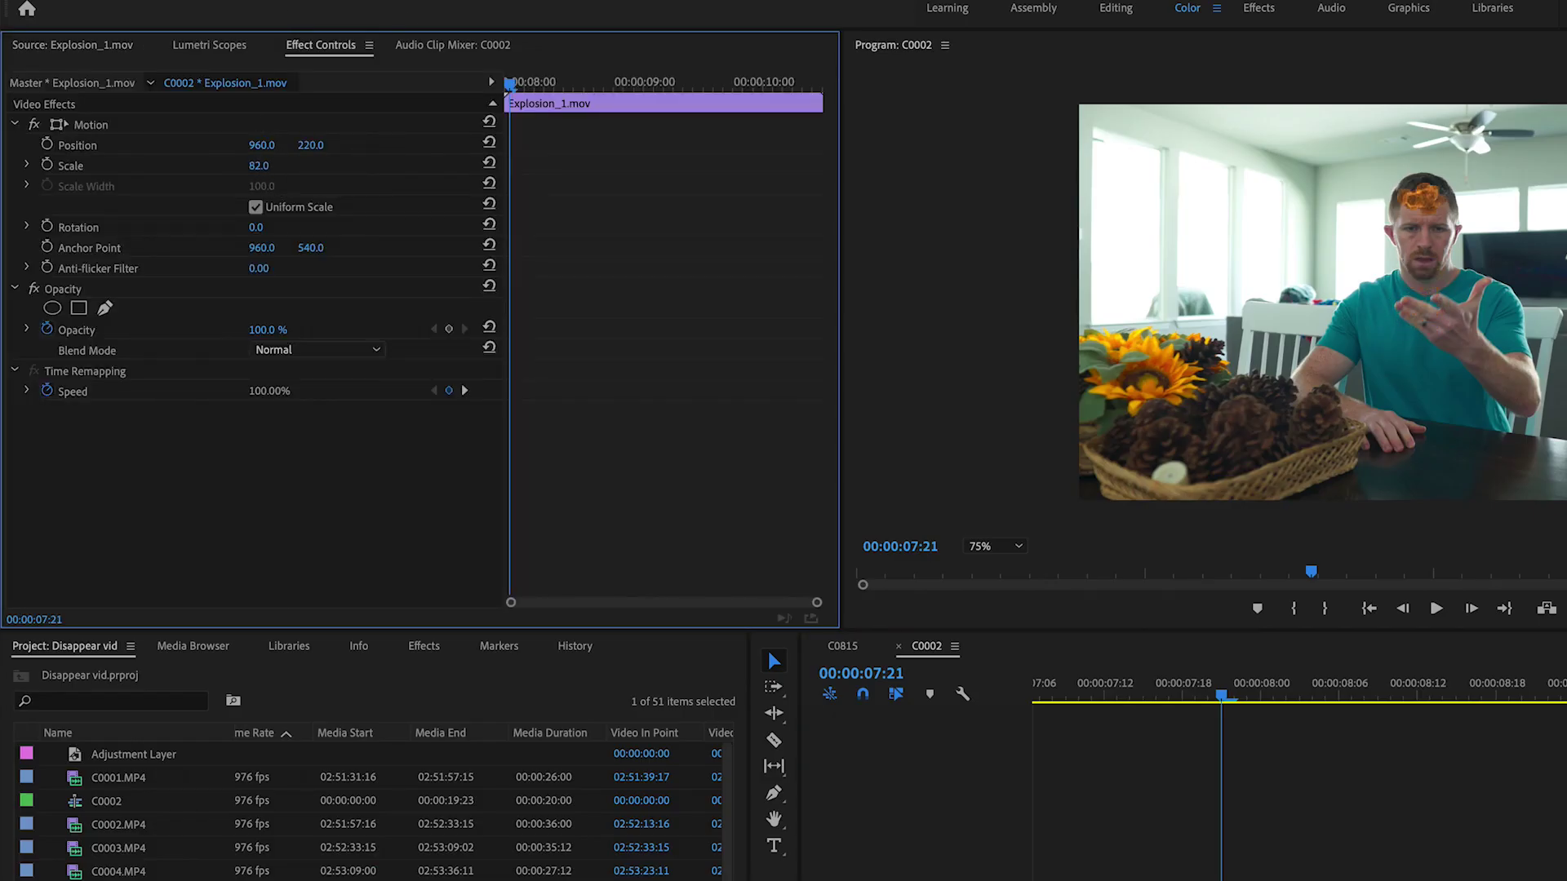
{"action": "left_click", "coordinate": [1100, 694]}
{"action": "key", "text": "space"}
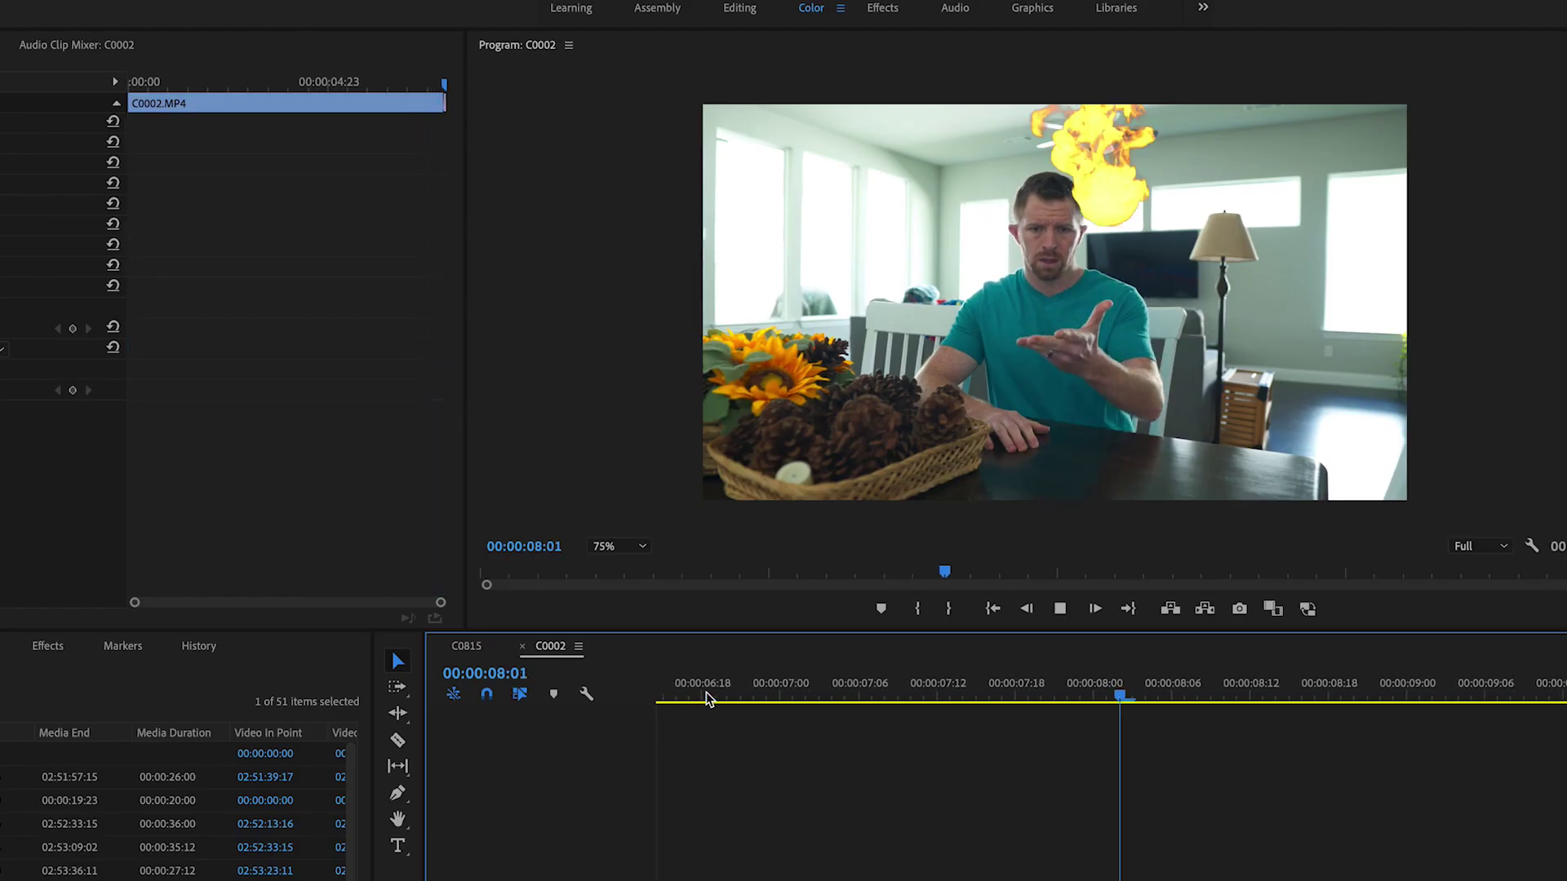
Finish previewing the C0002 effect and create a new sequence from the C0005.MP4 clip in the project.
{"action": "key", "text": "space"}
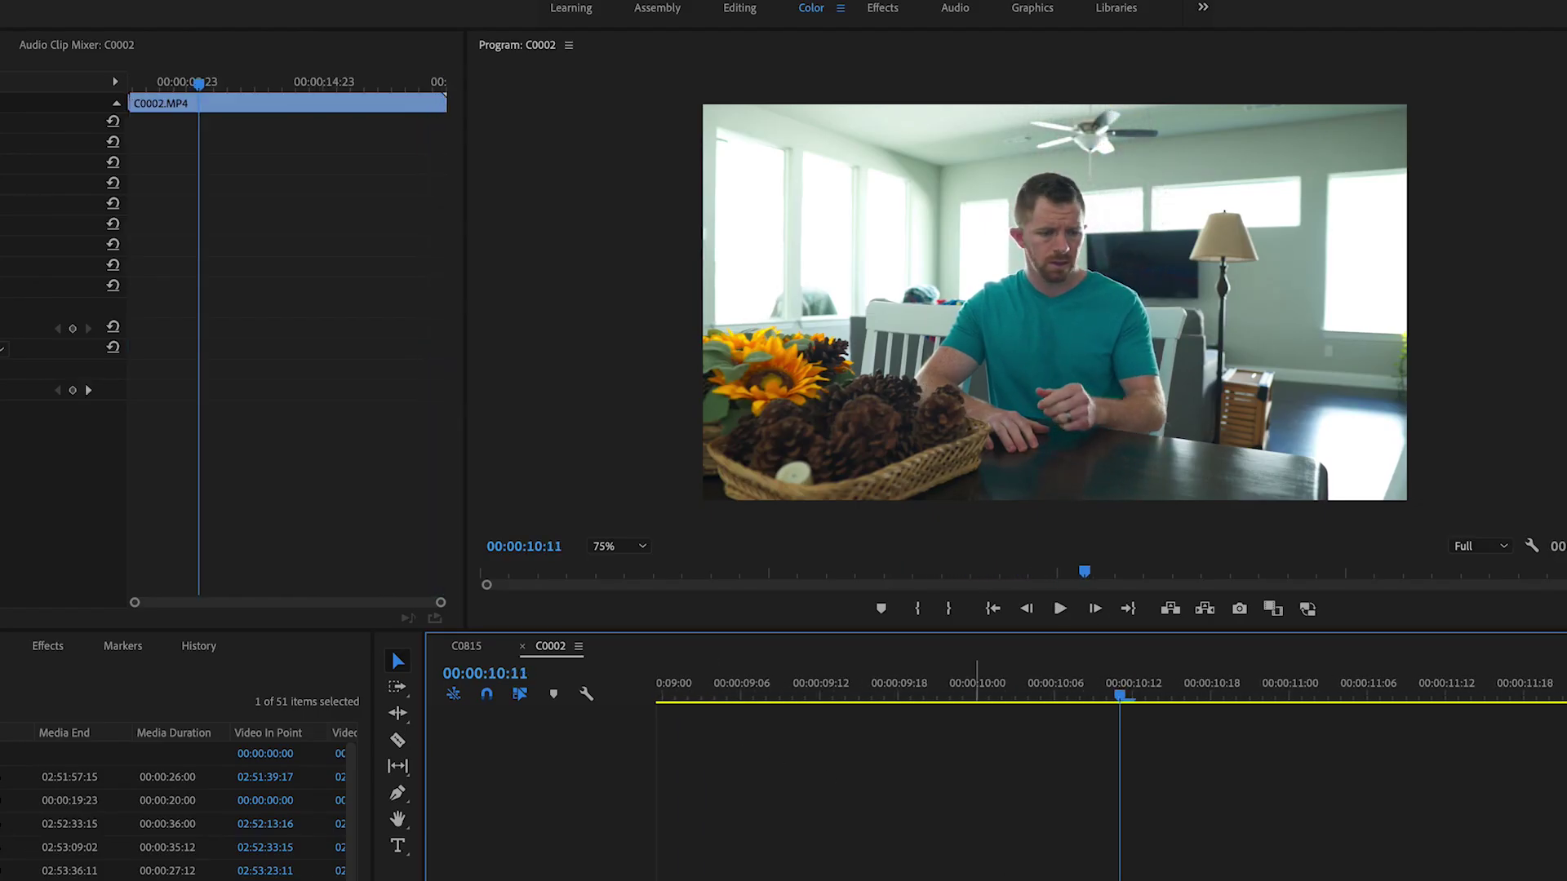
{"action": "left_click", "coordinate": [978, 686]}
{"action": "key", "text": "backslash"}
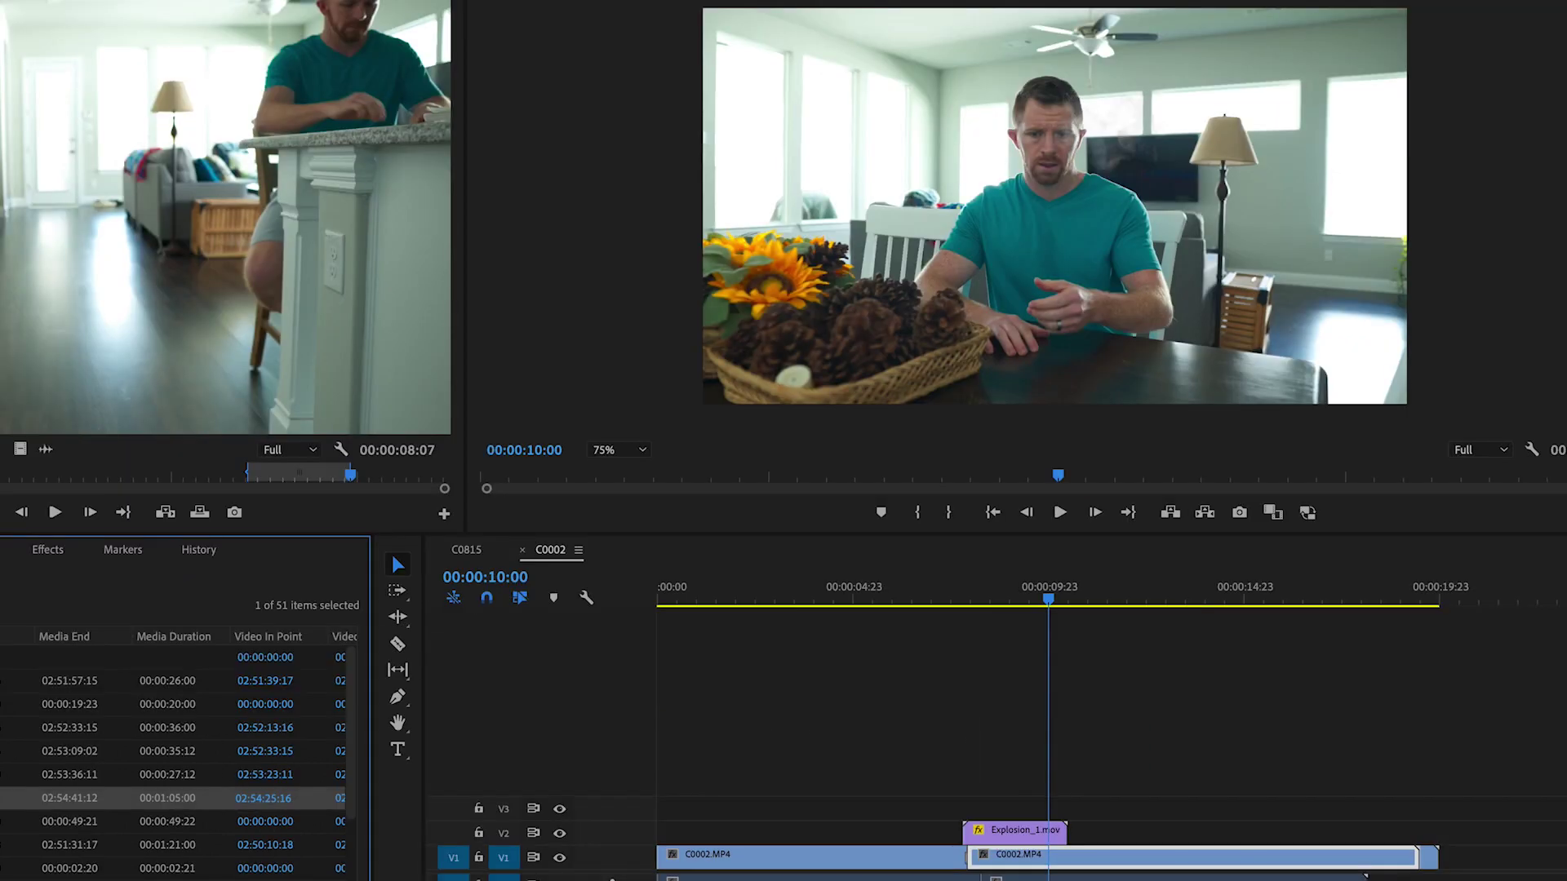
{"action": "left_click_drag", "start_coordinate": [8, 798], "coordinate": [331, 880]}
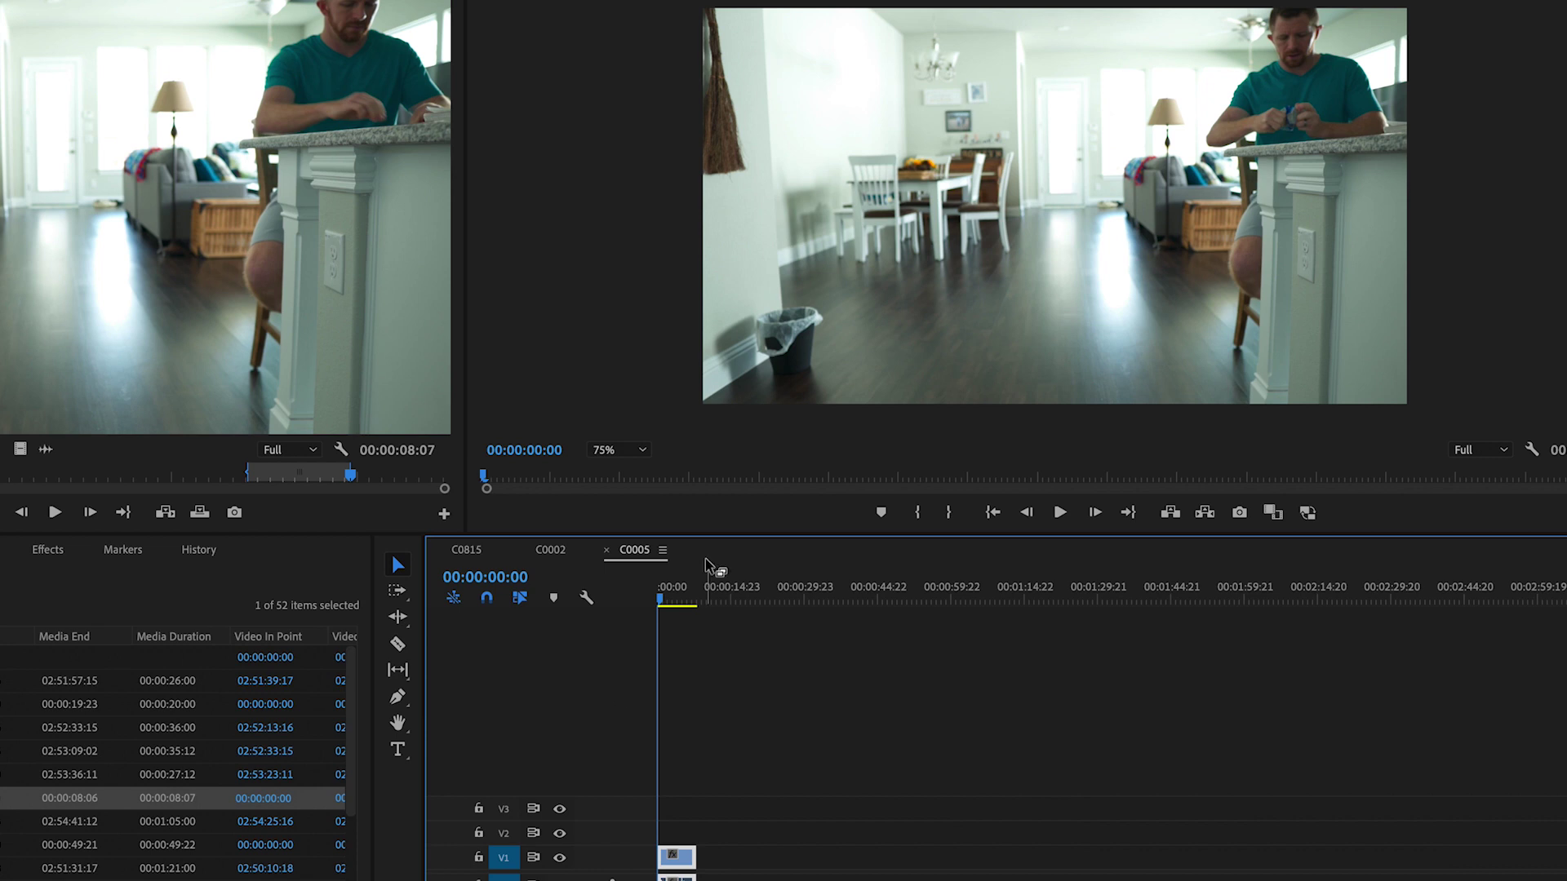
{"action": "key", "text": "equal"}
{"action": "key", "text": "equal"}
{"action": "key", "text": "equal"}
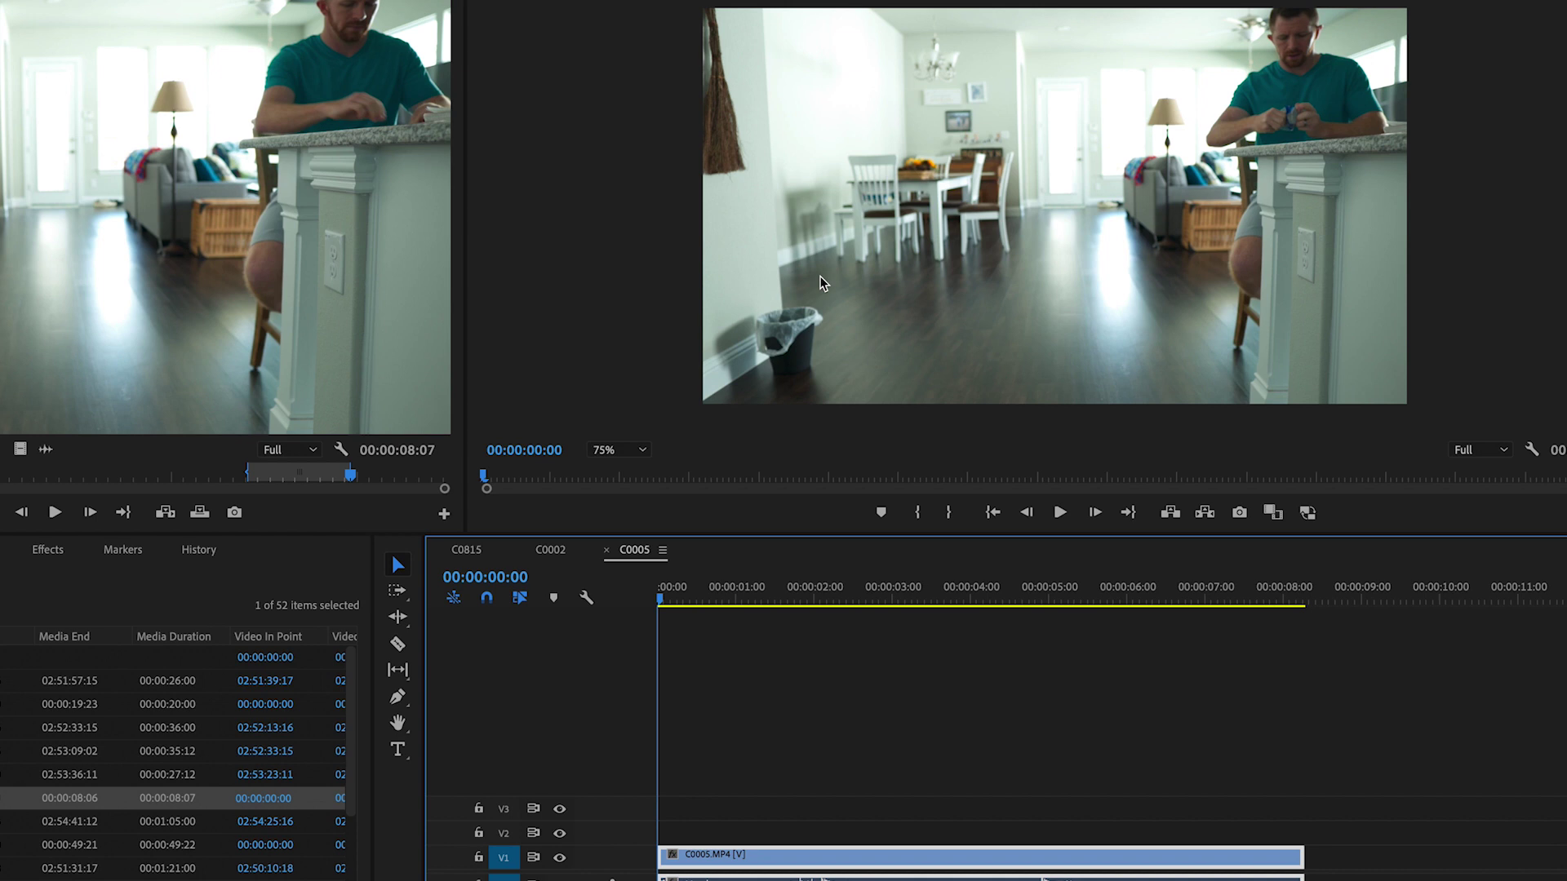
Unlink the video and audio of C0005.MP4 and duplicate its video clip onto track V2.
{"action": "key", "text": "super+l"}
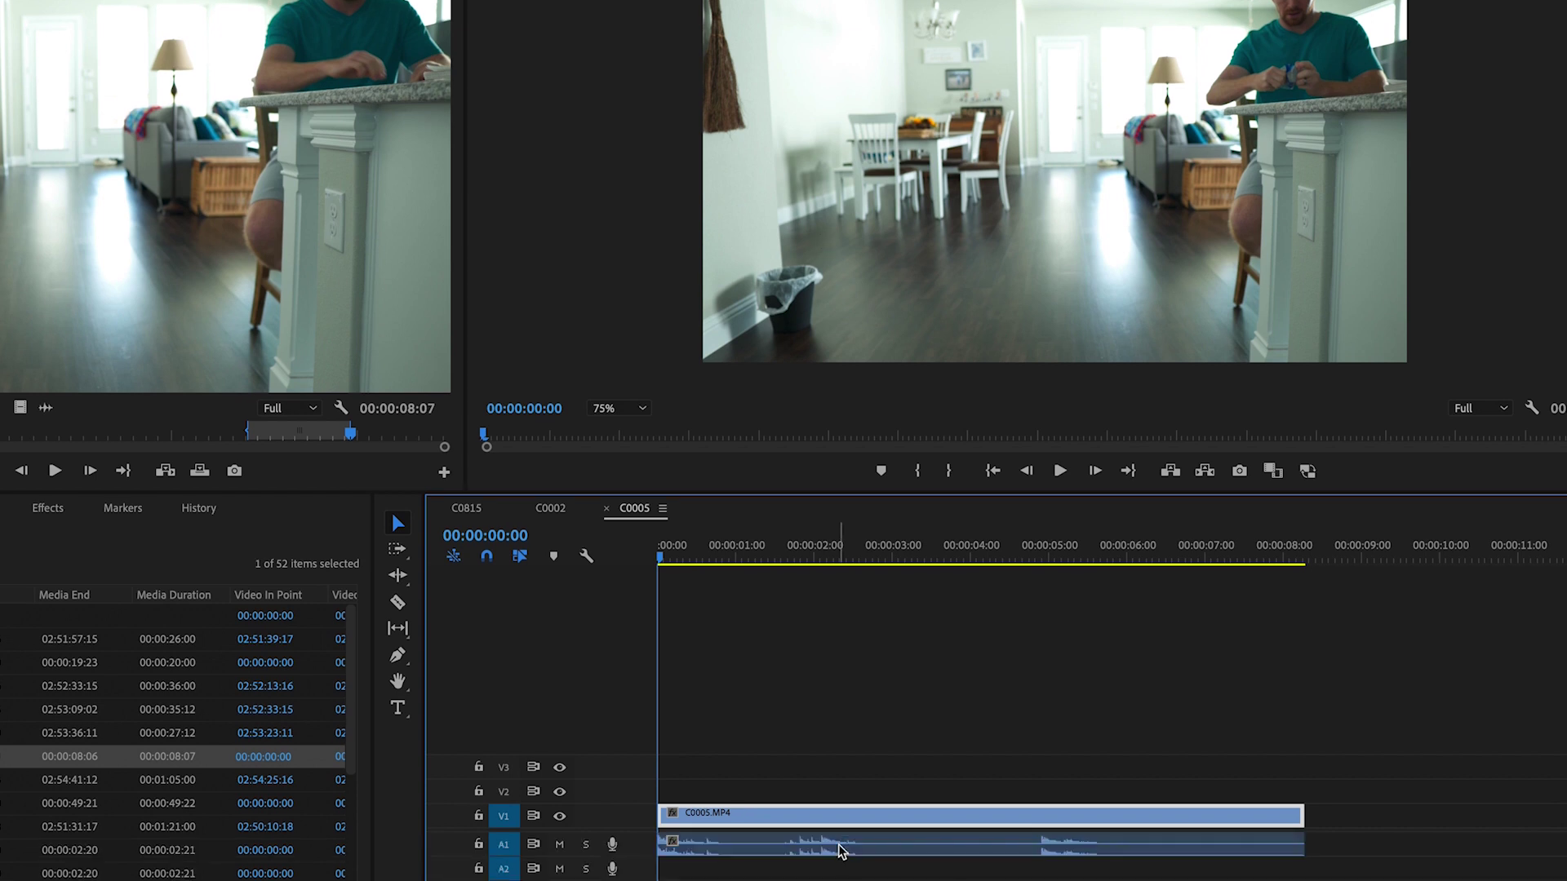
{"action": "left_click_drag", "start_coordinate": [866, 816], "coordinate": [820, 785]}
{"action": "left_click", "coordinate": [859, 793]}
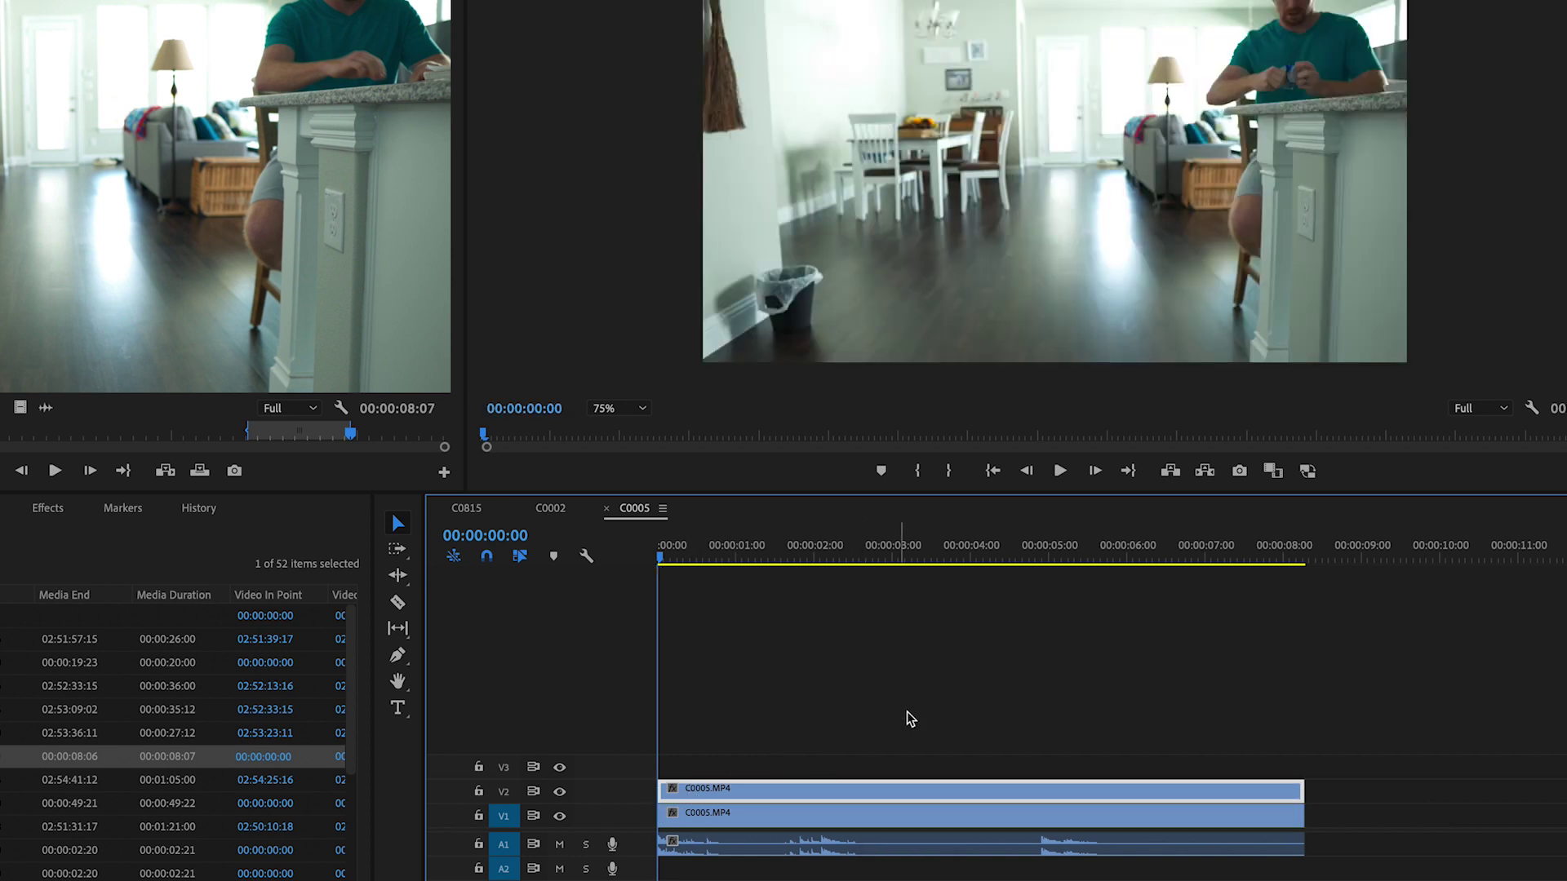
At 00:00:04:06, draw a four-point opacity mask on the V2 clip around the wall and trash can.
{"action": "left_click_drag", "start_coordinate": [763, 549], "coordinate": [995, 561]}
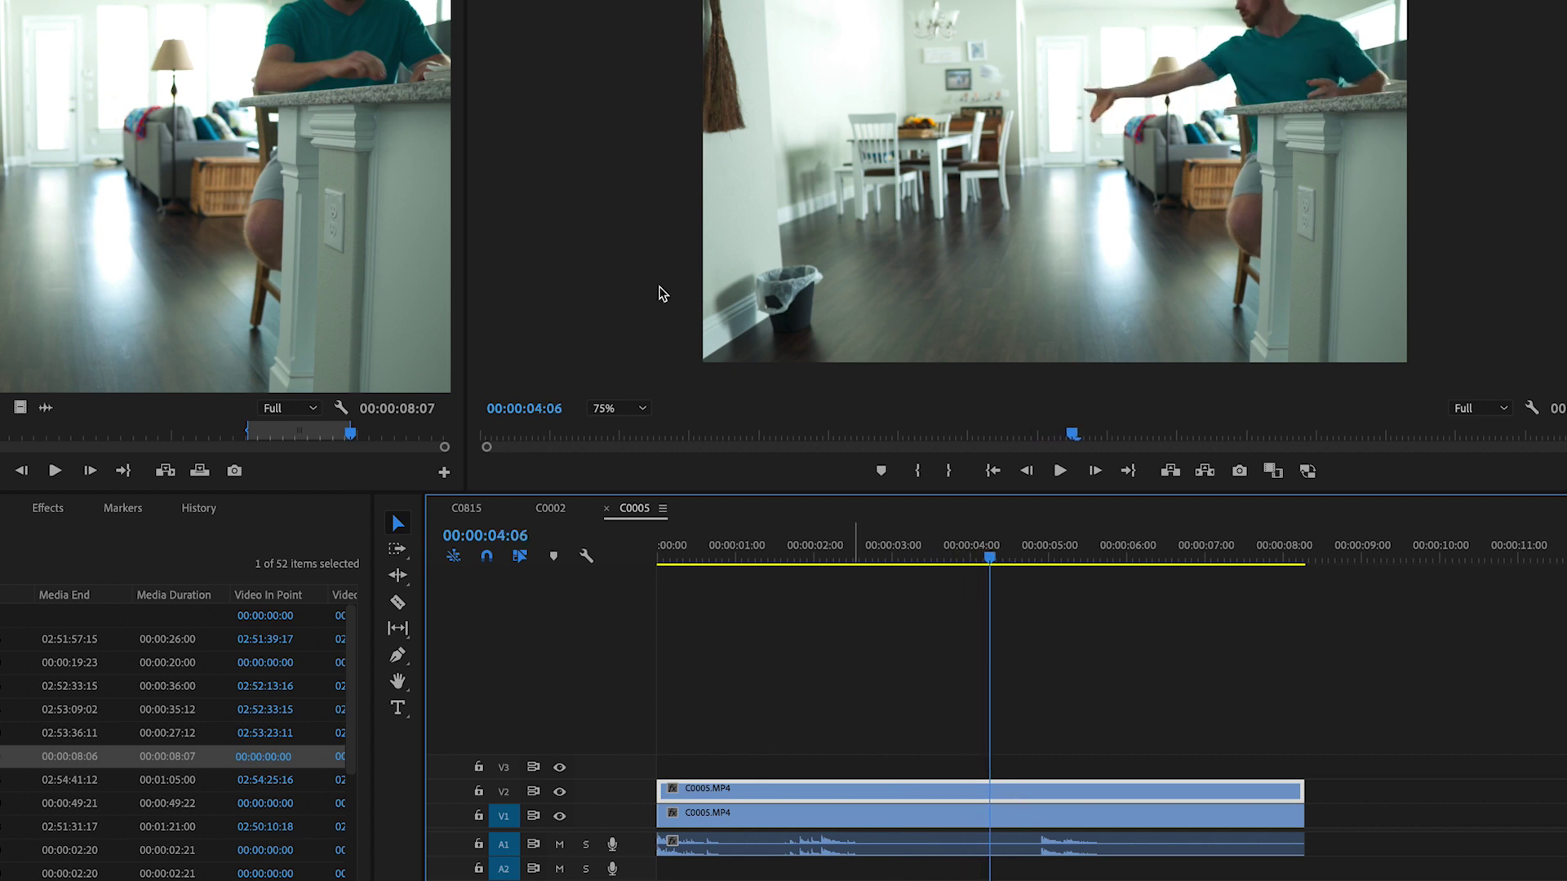
{"action": "key", "text": "shift+5"}
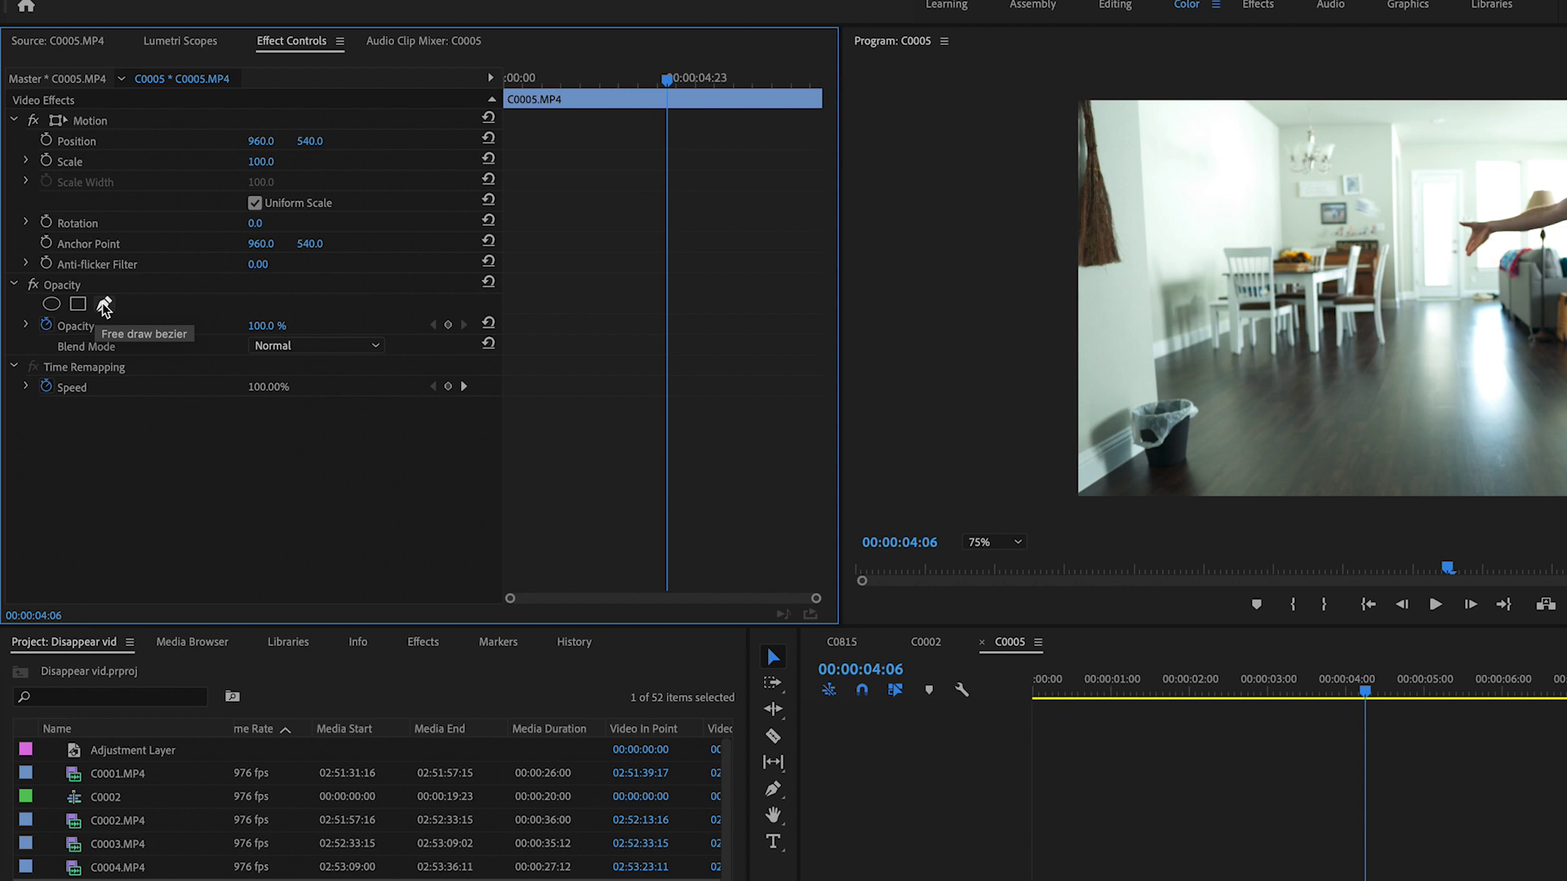
{"action": "left_click", "coordinate": [105, 307]}
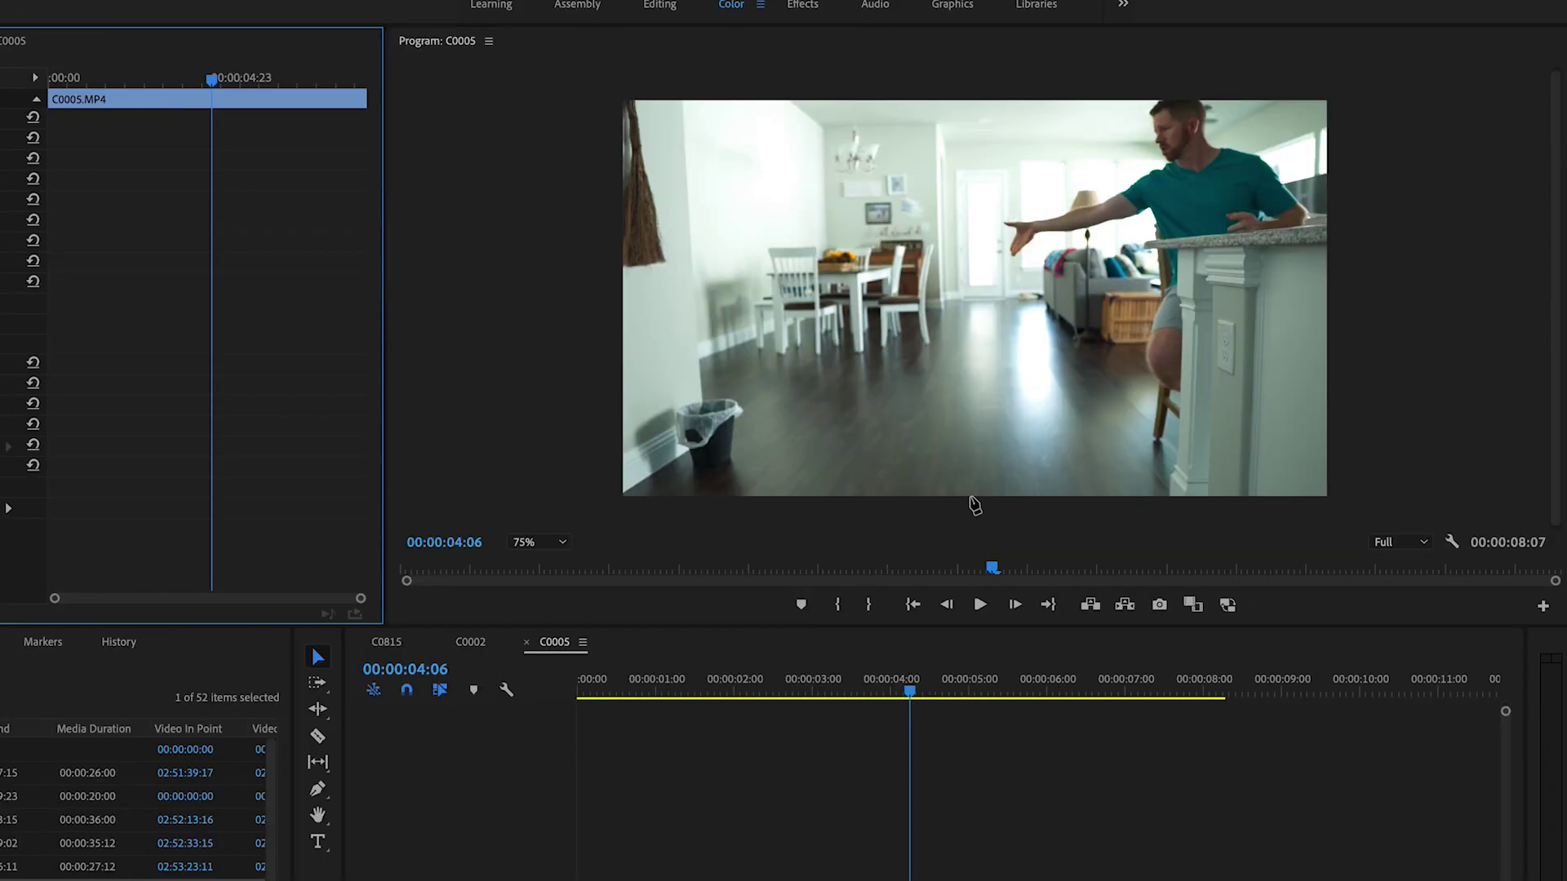
{"action": "left_click", "coordinate": [799, 505]}
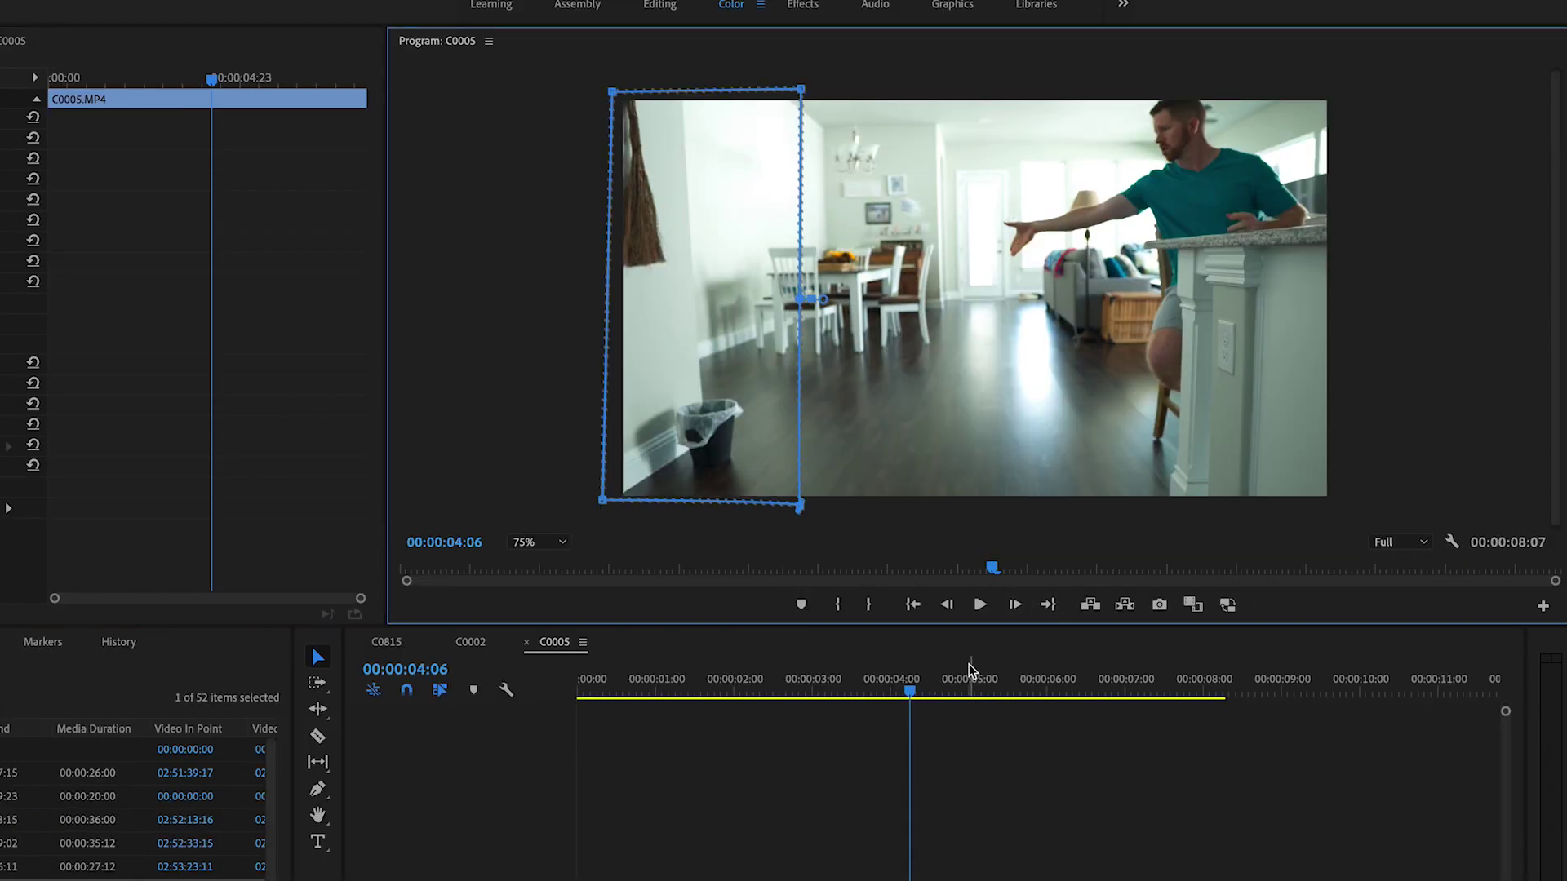
Trim the start of the masked C0005.MP4 clip on V2 to 00:00:04:21 and scrub through the effect.
{"action": "left_click_drag", "start_coordinate": [914, 690], "coordinate": [964, 694]}
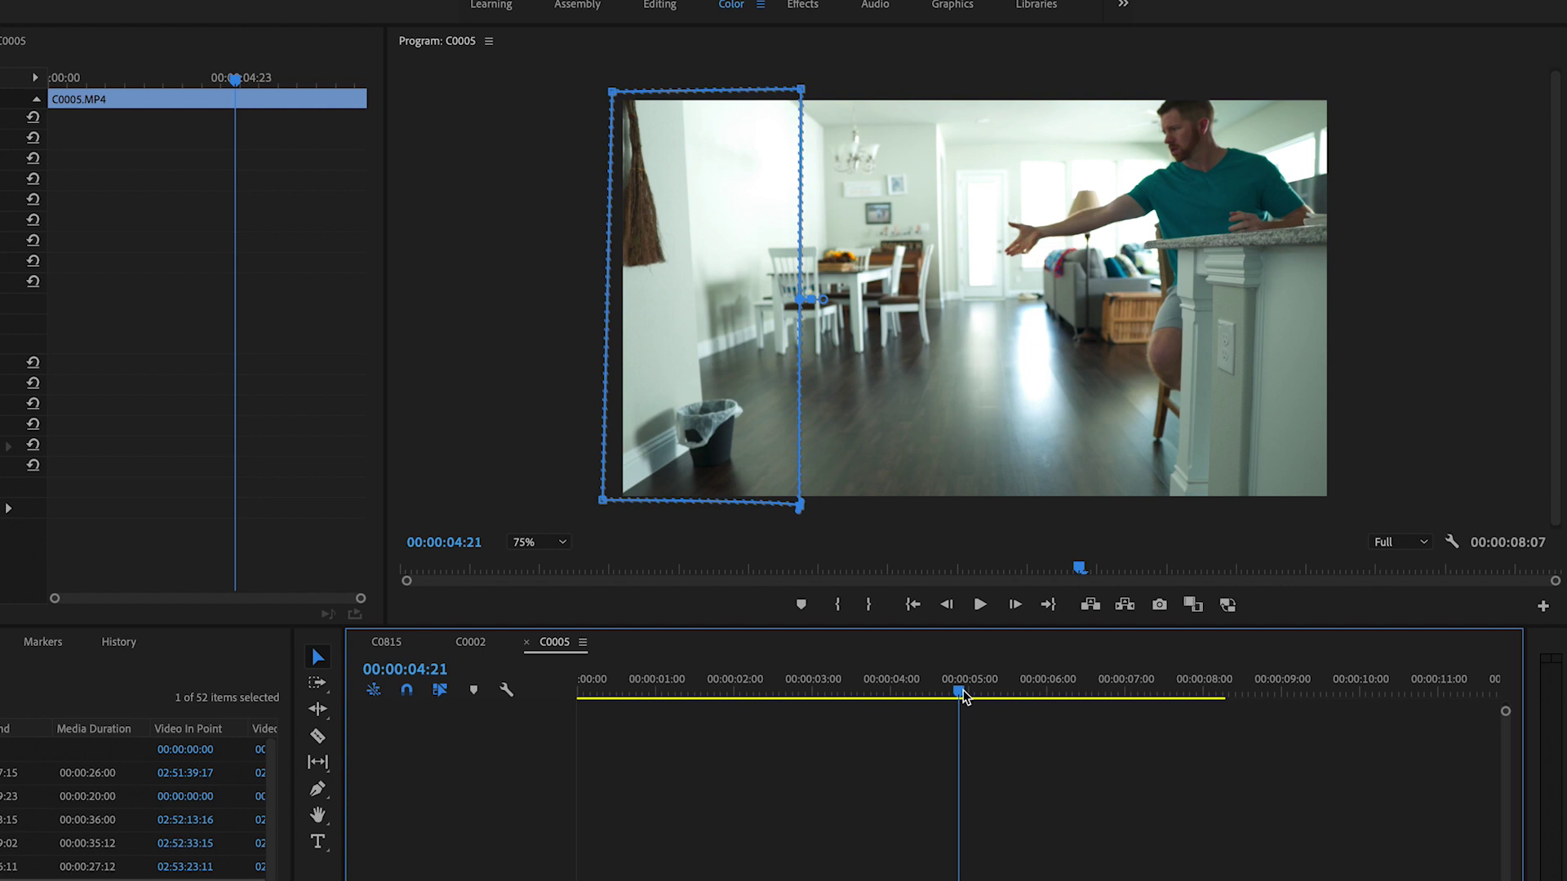
{"action": "left_click_drag", "start_coordinate": [580, 880], "coordinate": [966, 879]}
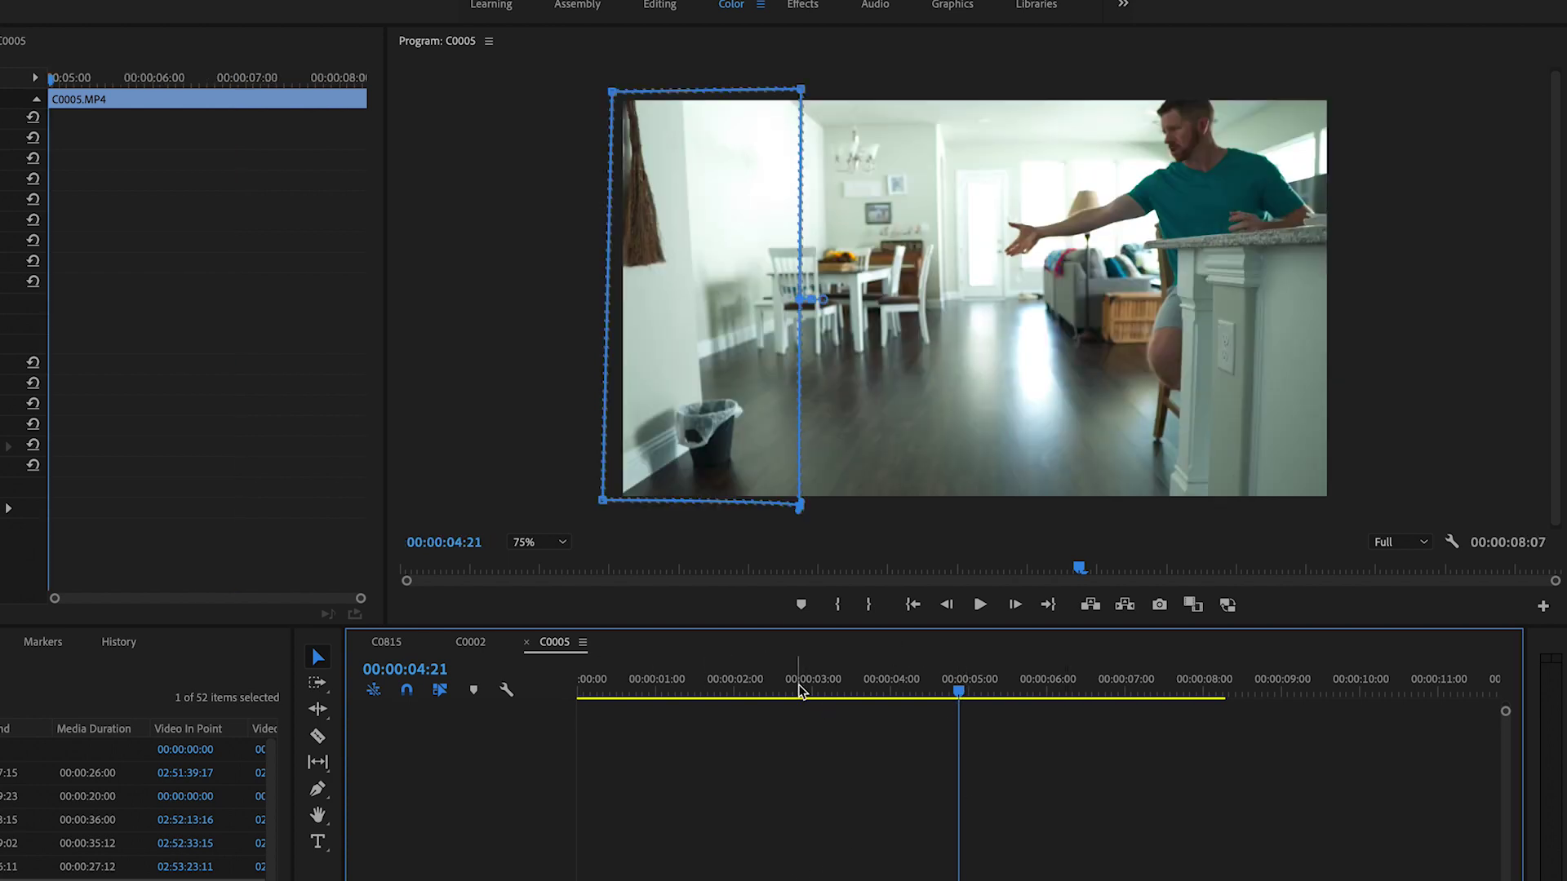
{"action": "left_click_drag", "start_coordinate": [800, 692], "coordinate": [991, 698]}
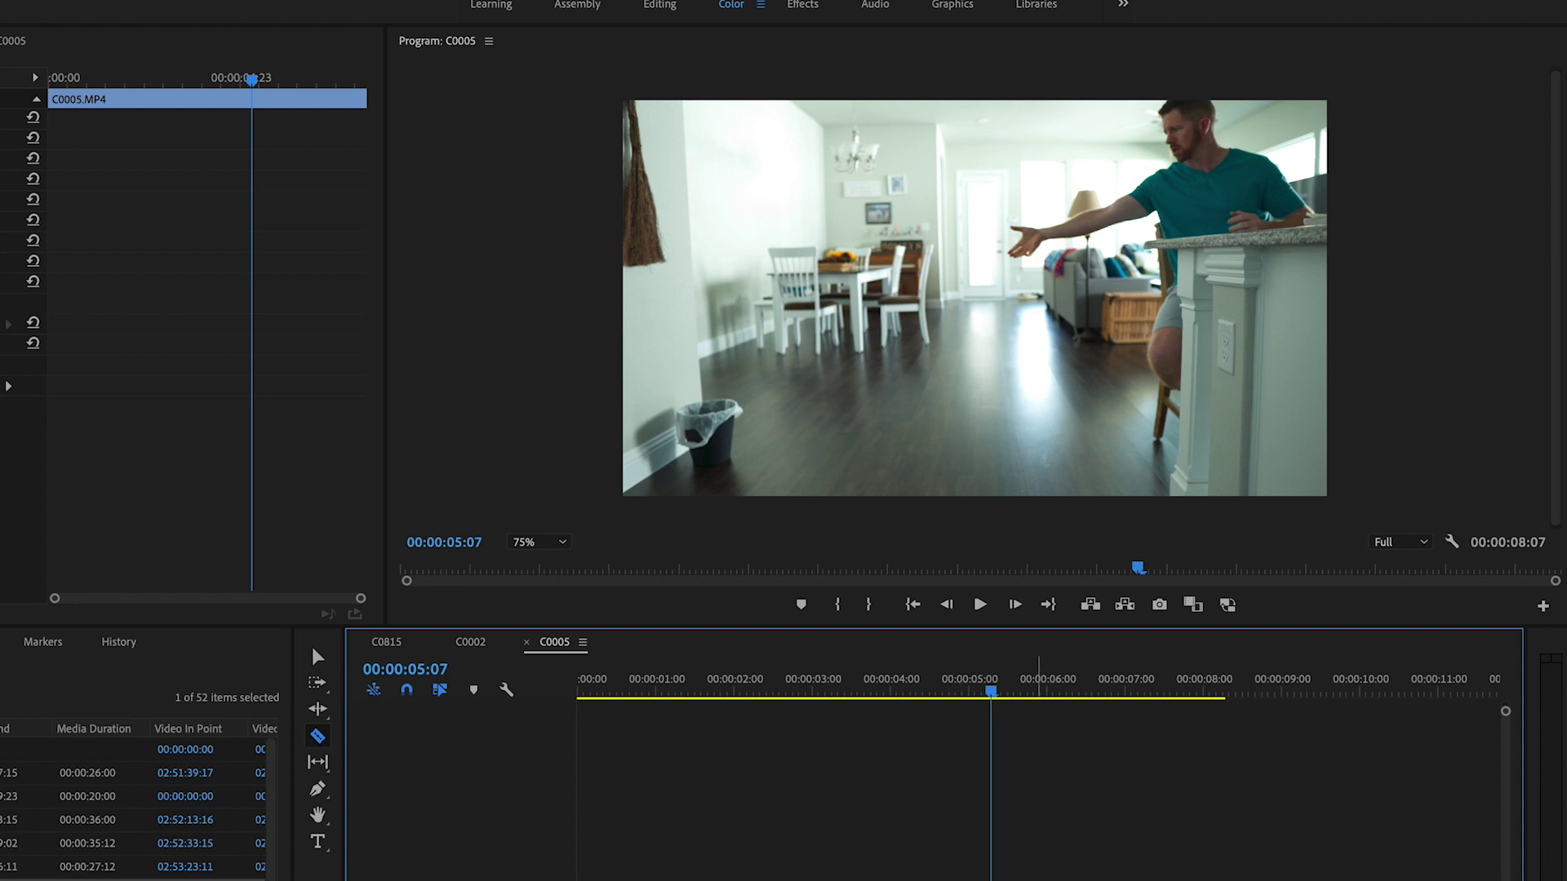
{"action": "left_click", "coordinate": [316, 656]}
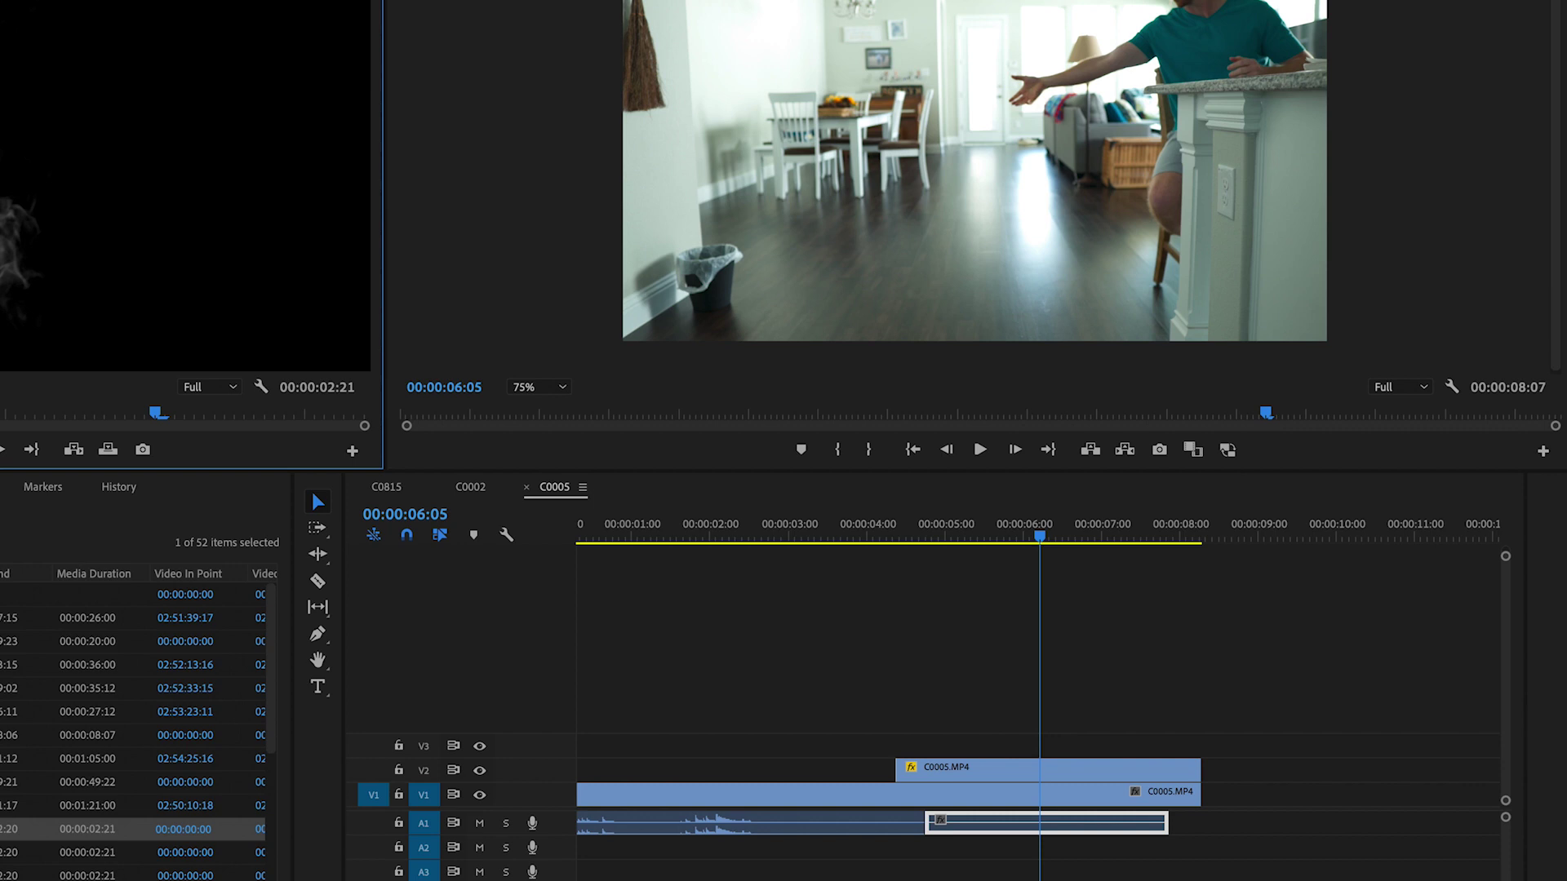
Place Explosion_1.mov on track V3, align it just after the start of the masked V2 clip, and play it back.
{"action": "left_click_drag", "start_coordinate": [3, 343], "coordinate": [899, 749]}
{"action": "left_click", "coordinate": [879, 539]}
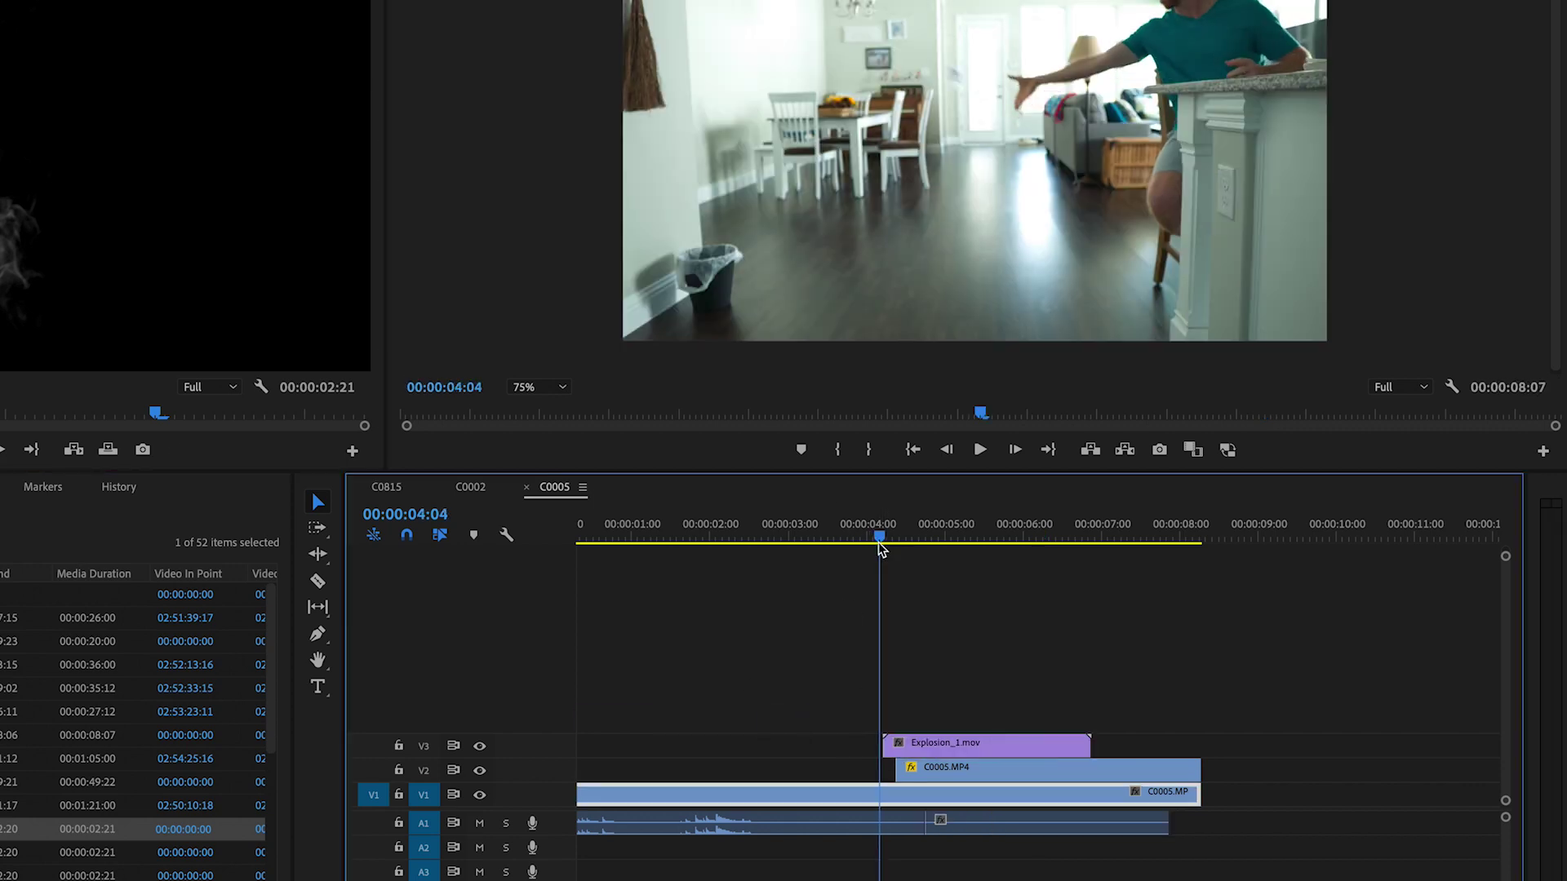
{"action": "key", "text": "equal"}
{"action": "key", "text": "equal"}
{"action": "left_click_drag", "start_coordinate": [1122, 752], "coordinate": [1149, 750]}
{"action": "left_click", "coordinate": [1056, 527]}
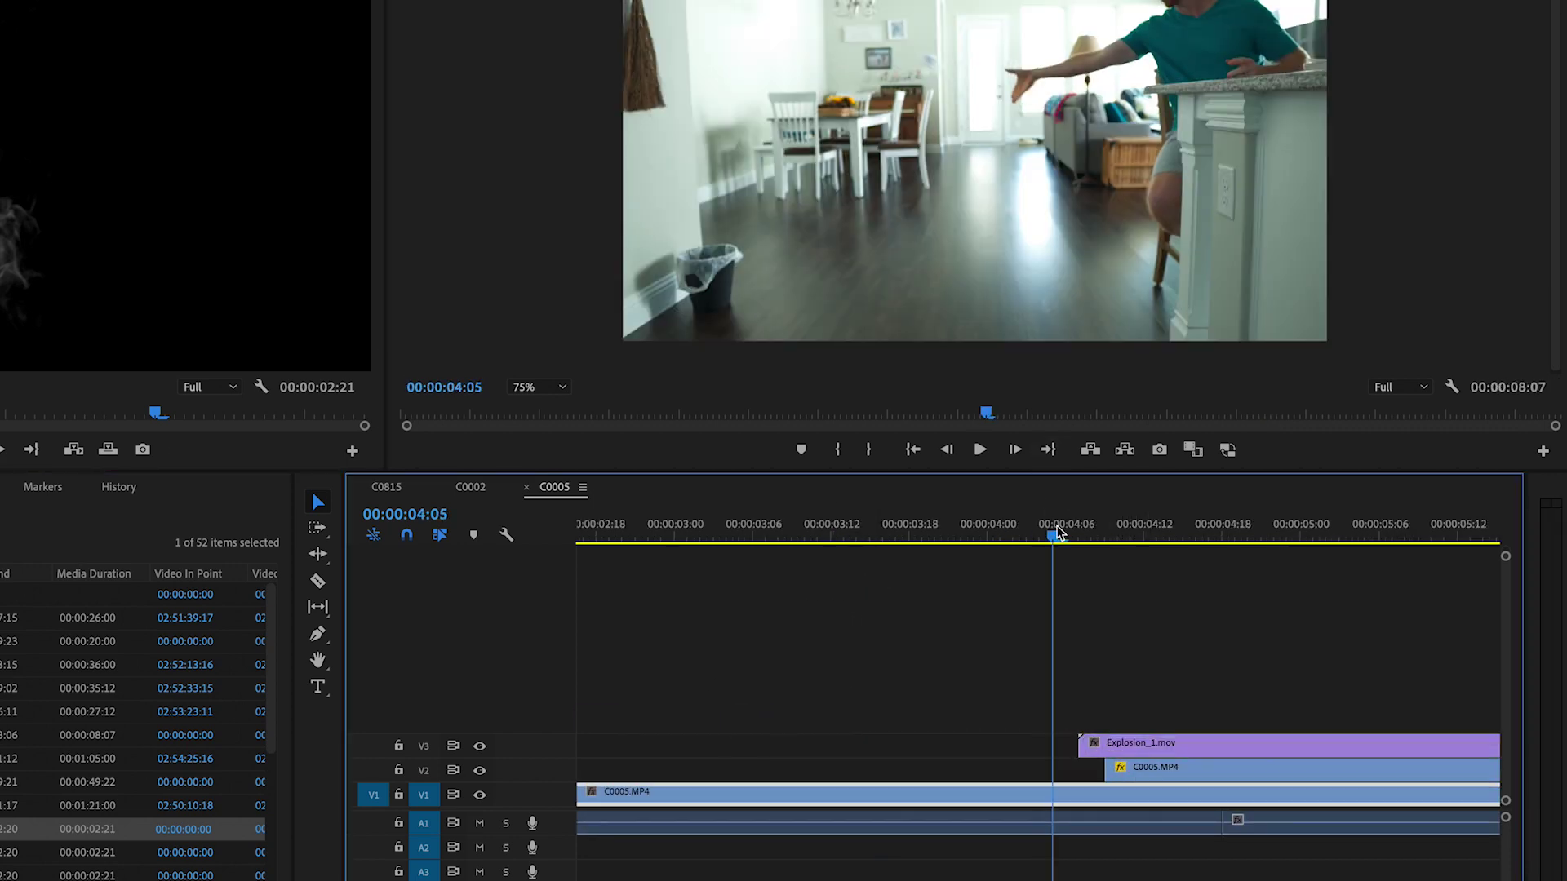
{"action": "key", "text": "space"}
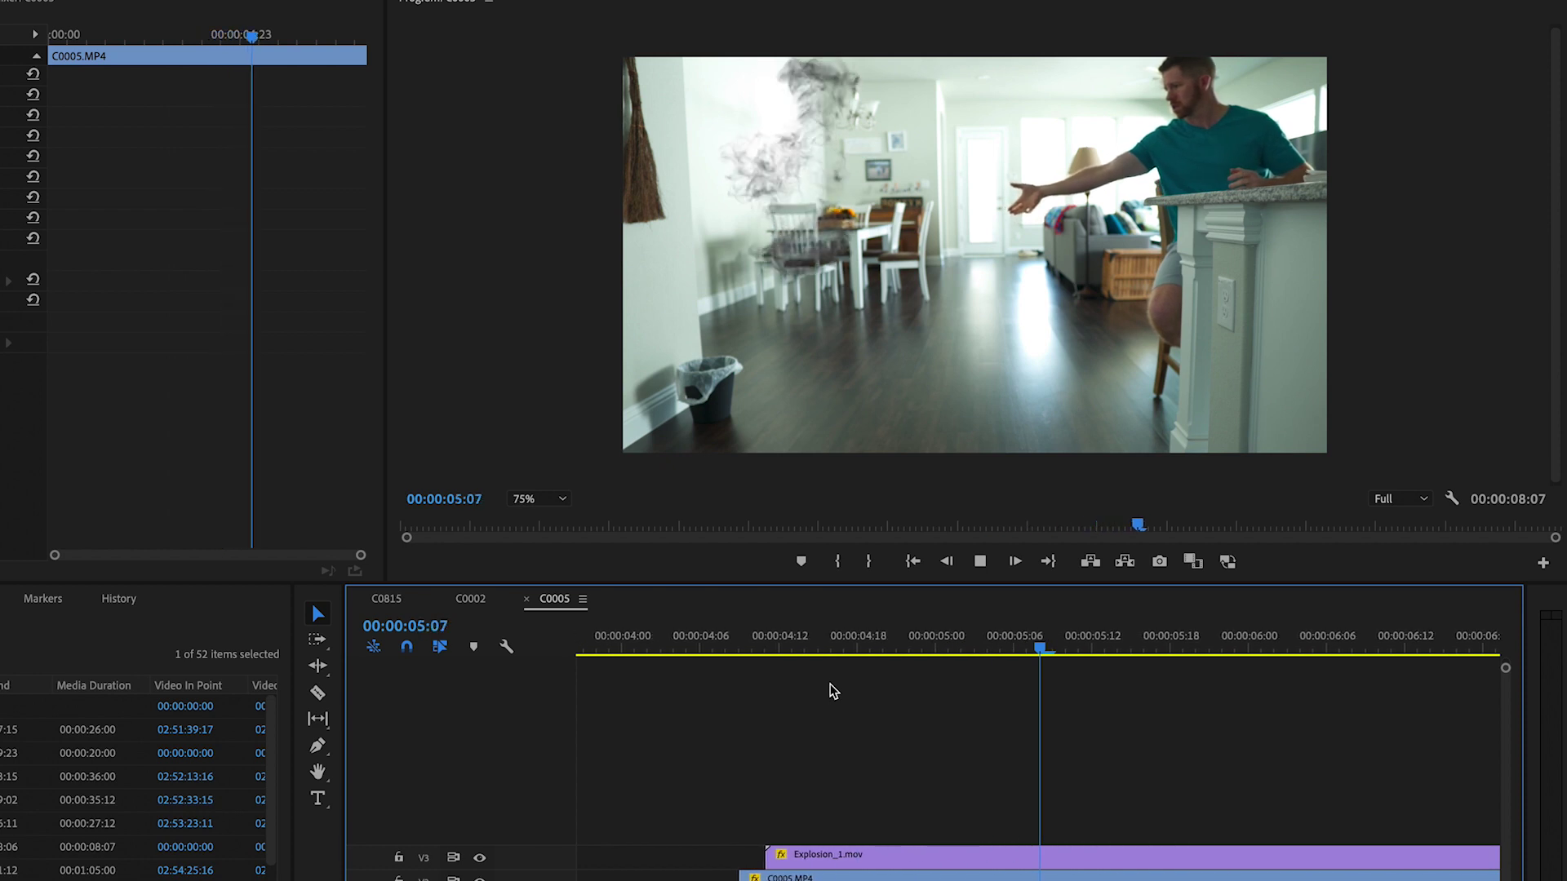
{"action": "key", "text": "space"}
Place the party popper sound effect on track A2 at the start of Explosion_1.mov and play back the result.
{"action": "scroll", "coordinate": [139, 784], "scroll_direction": "down", "scroll_amount": 5}
{"action": "scroll", "coordinate": [139, 783], "scroll_direction": "left", "scroll_amount": 1}
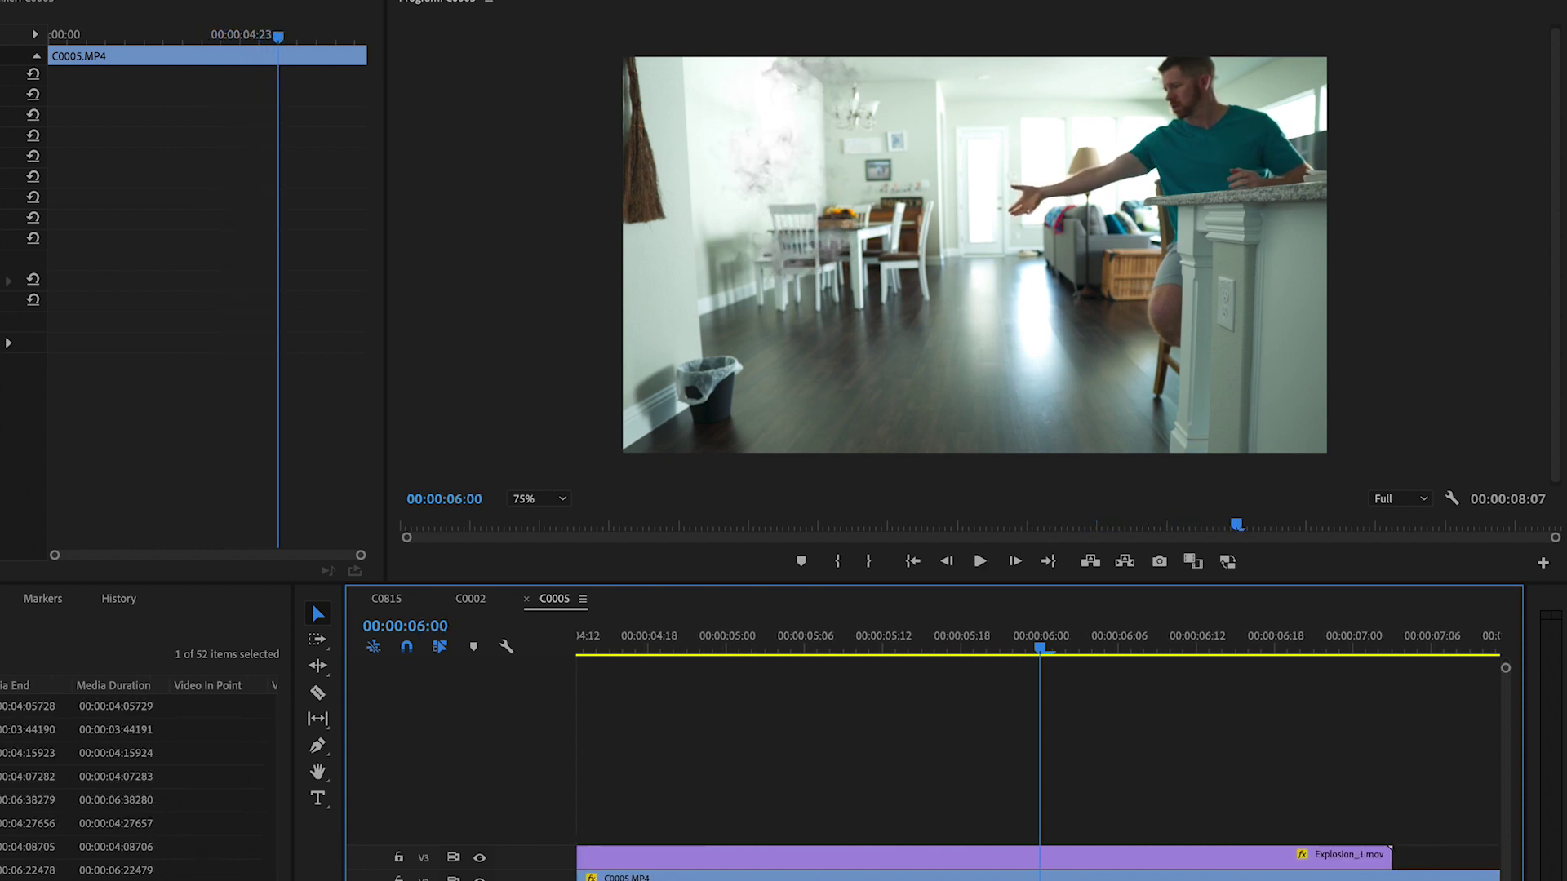
{"action": "key", "text": "shift+2"}
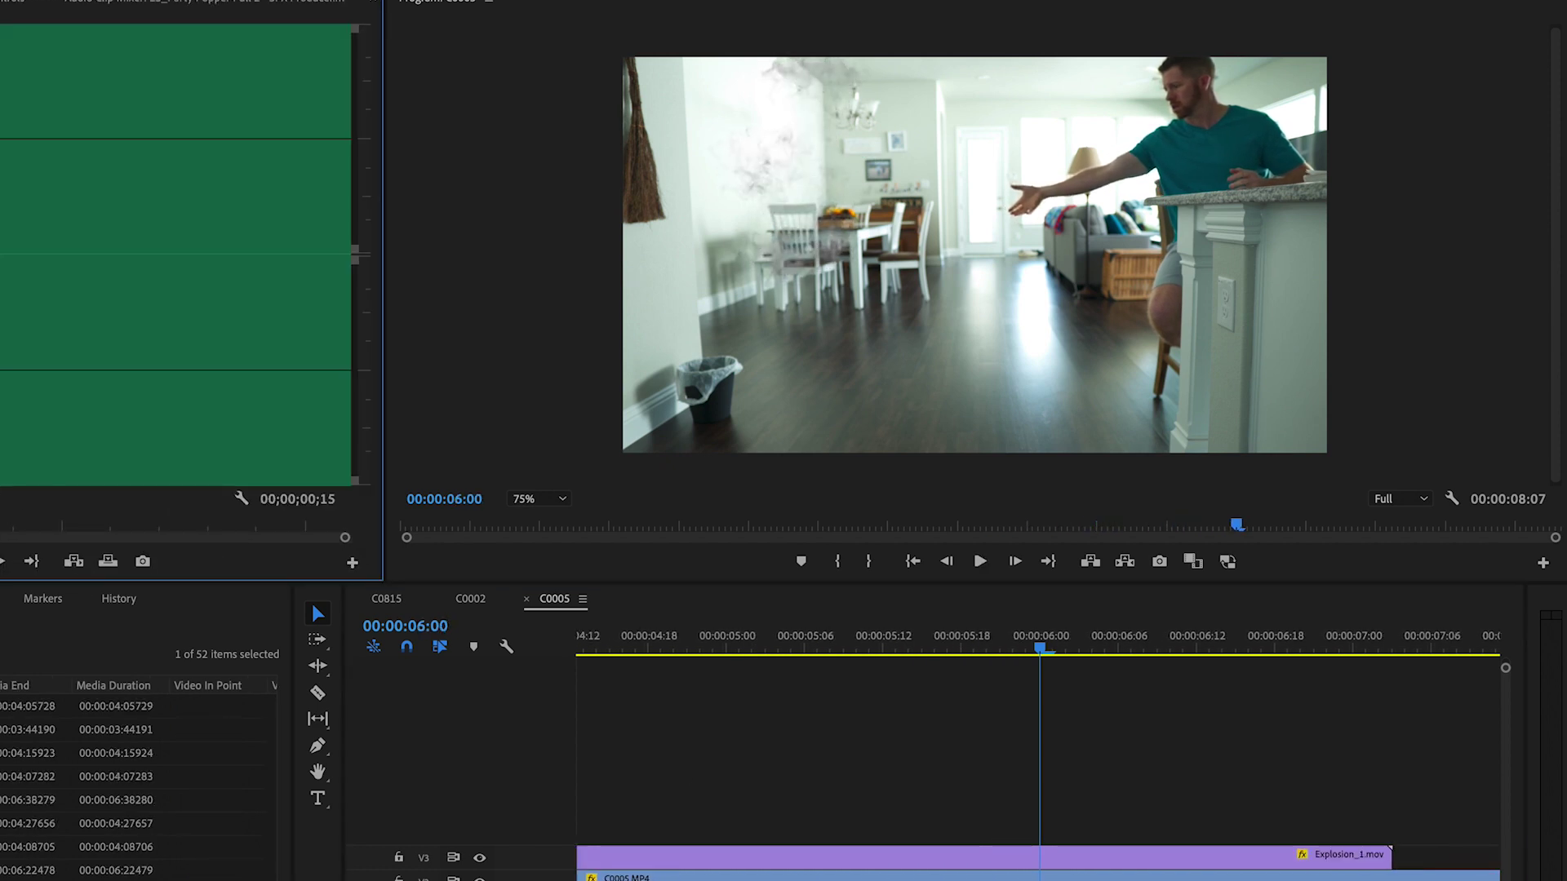
{"action": "left_click_drag", "start_coordinate": [926, 846], "coordinate": [834, 849]}
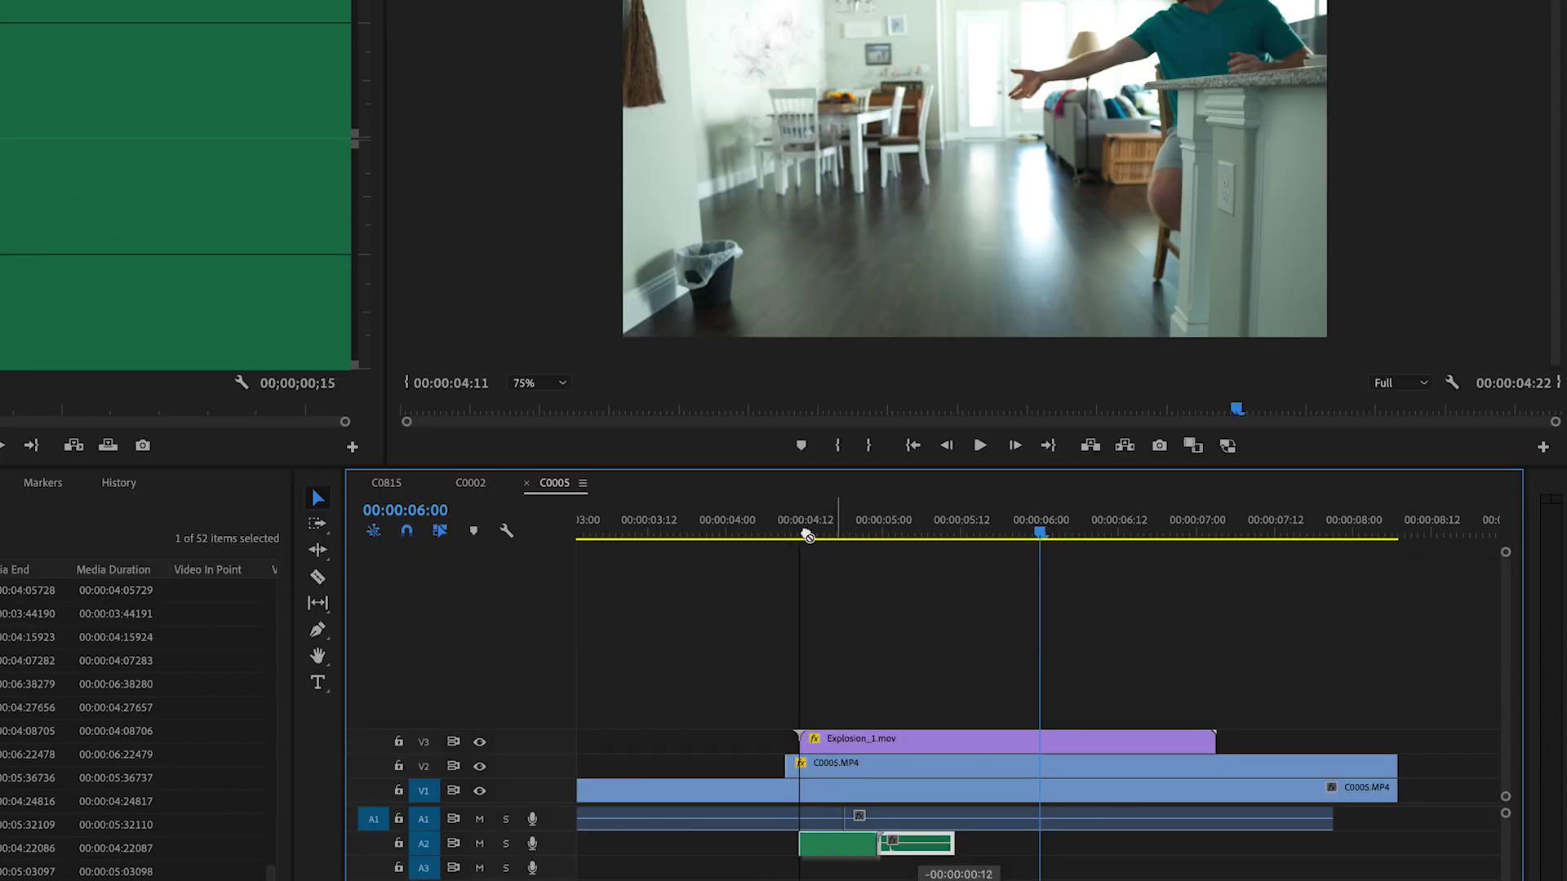
{"action": "left_click", "coordinate": [758, 523]}
{"action": "key", "text": "space"}
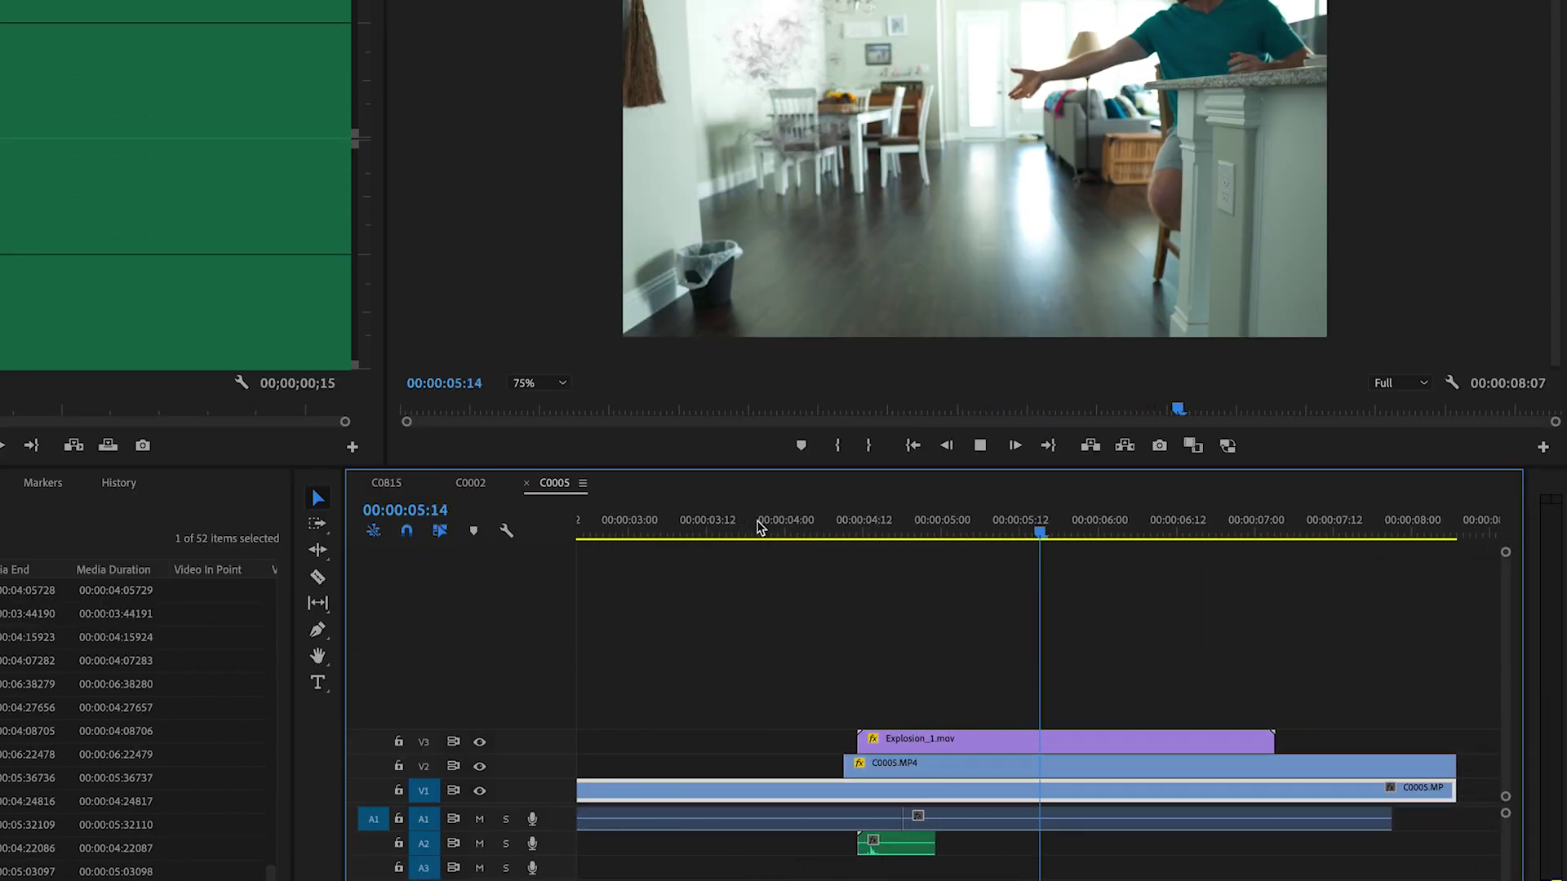
{"action": "key", "text": "space"}
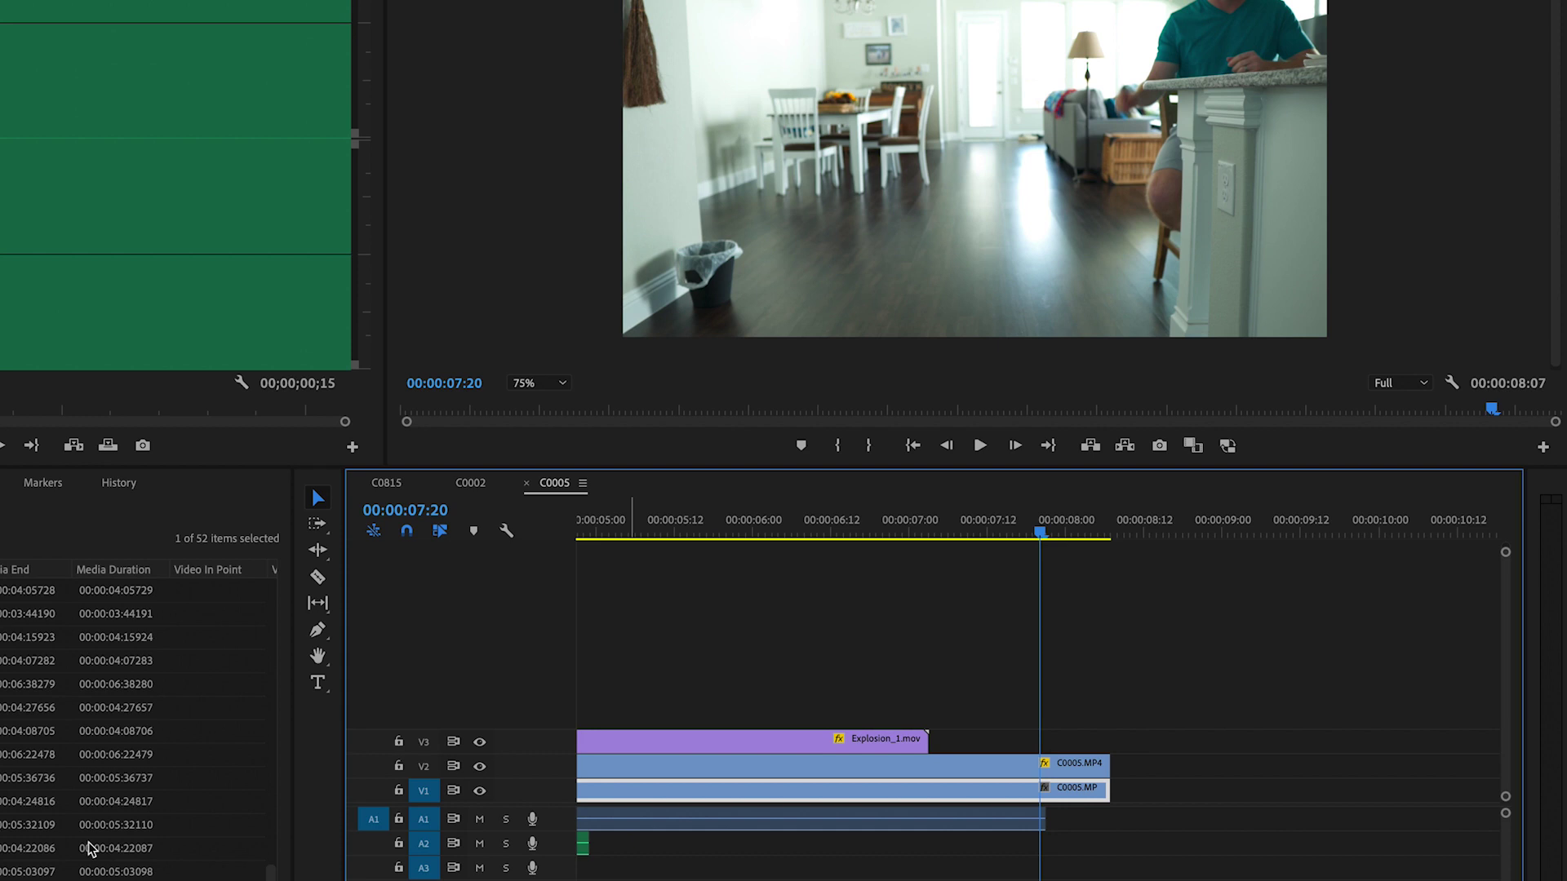